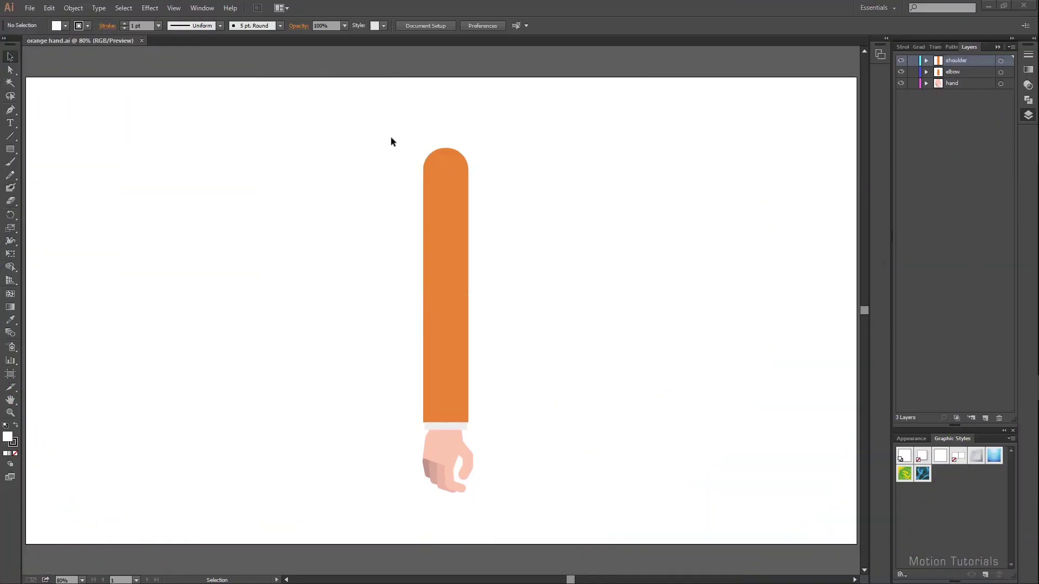
{"action": "left_click_drag", "start_coordinate": [519, 525], "coordinate": [349, 123]}
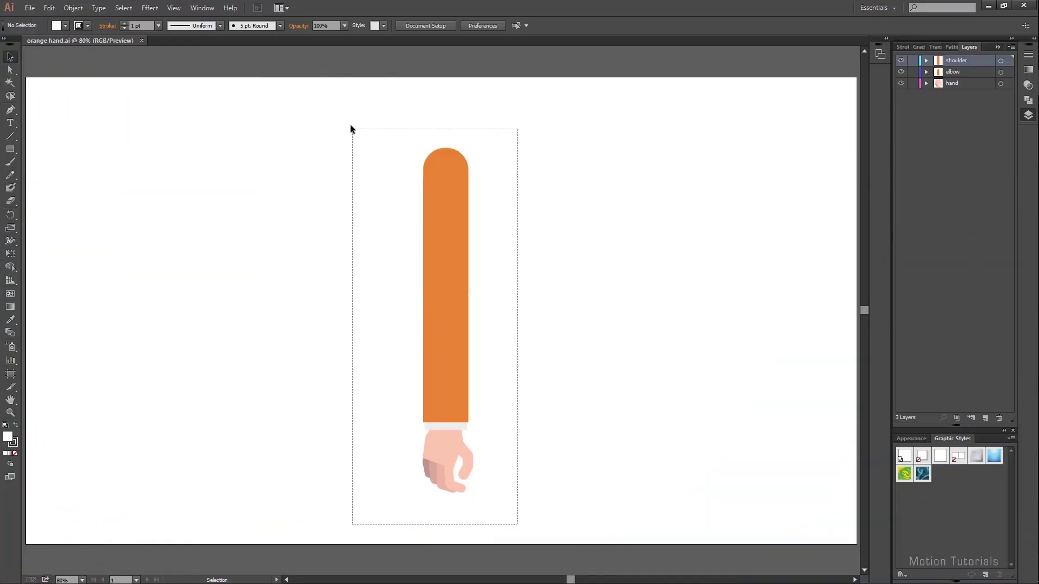
{"action": "left_click", "coordinate": [569, 237]}
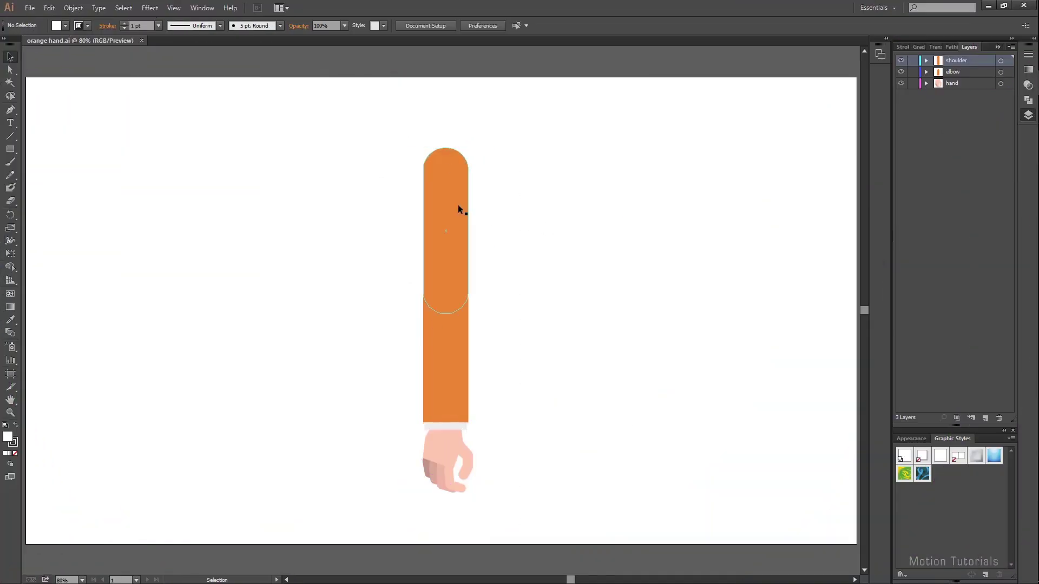
{"action": "left_click_drag", "start_coordinate": [450, 218], "coordinate": [491, 305]}
{"action": "left_click", "coordinate": [441, 355]}
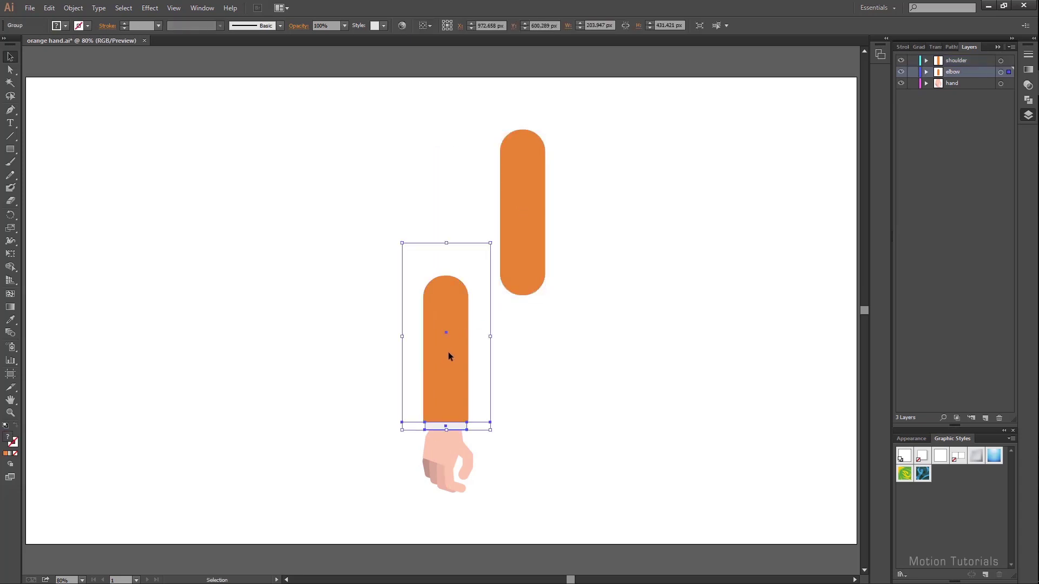
{"action": "left_click_drag", "start_coordinate": [452, 355], "coordinate": [346, 355]}
{"action": "left_click", "coordinate": [450, 445]}
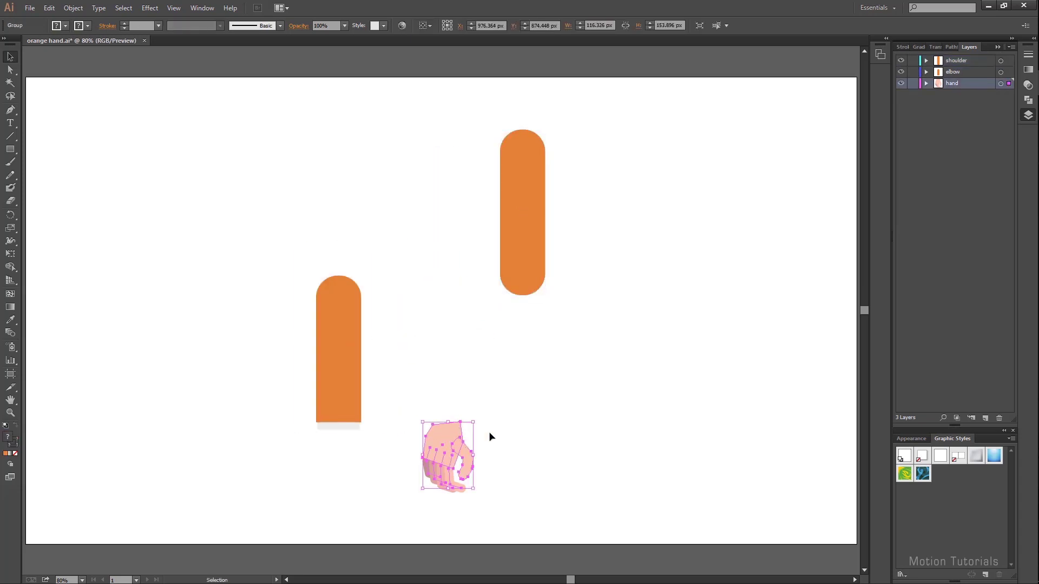
{"action": "left_click_drag", "start_coordinate": [457, 439], "coordinate": [550, 442]}
{"action": "key", "text": "ctrl+z"}
{"action": "key", "text": "ctrl+z"}
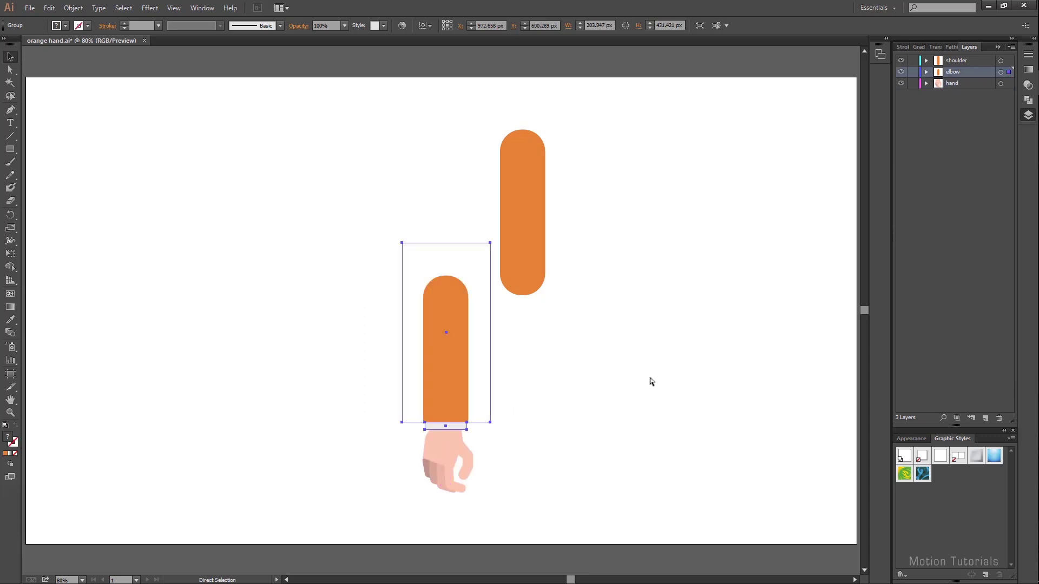
{"action": "key", "text": "ctrl+z"}
{"action": "left_click", "coordinate": [651, 378]}
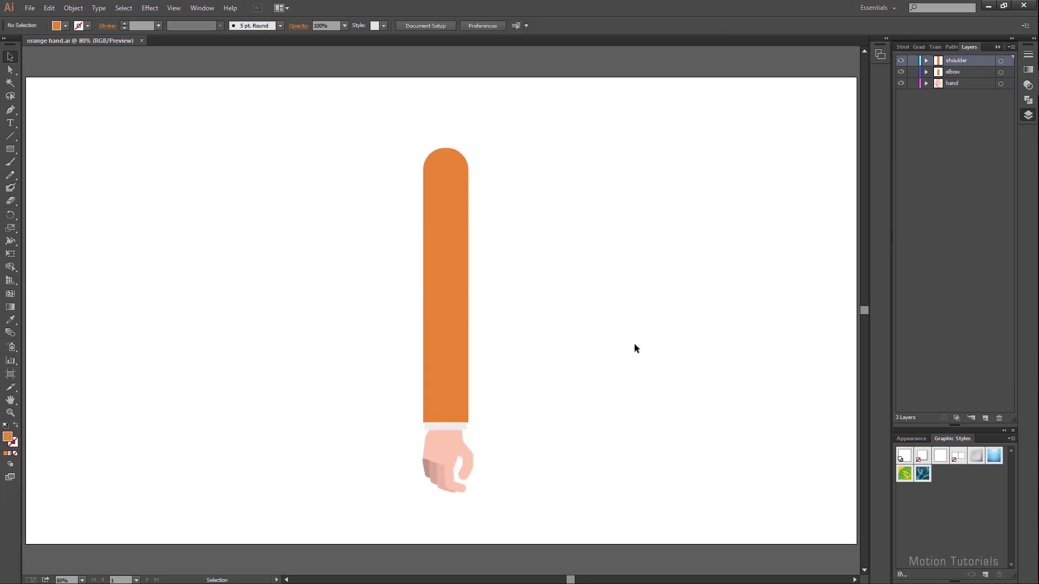
Create a 1920×1080, 29.97 fps composition named Comp 1 from the HDTV 1080 preset
{"action": "left_click", "coordinate": [1021, 158]}
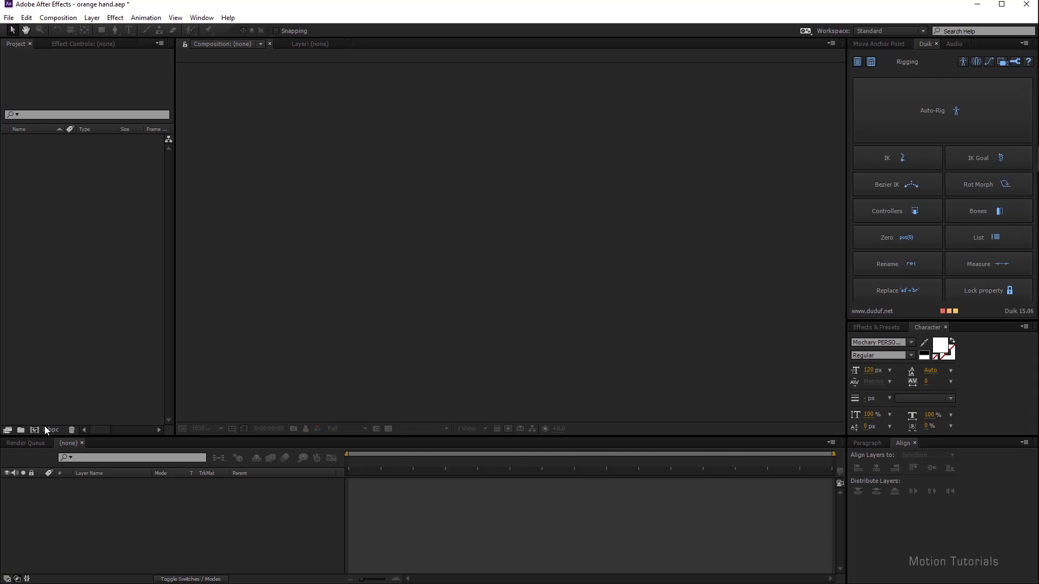
{"action": "left_click", "coordinate": [35, 429]}
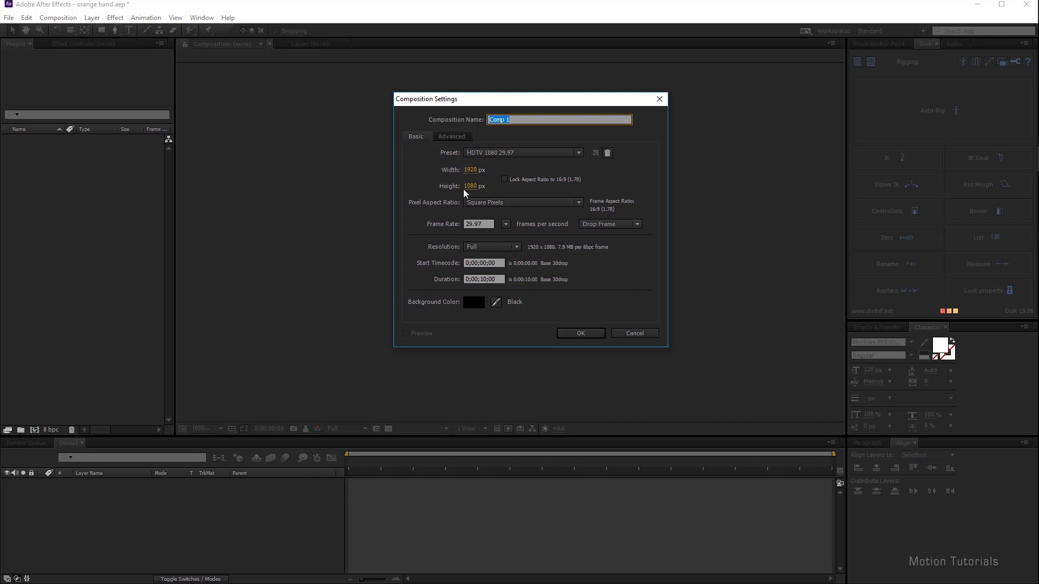
{"action": "left_click", "coordinate": [485, 224]}
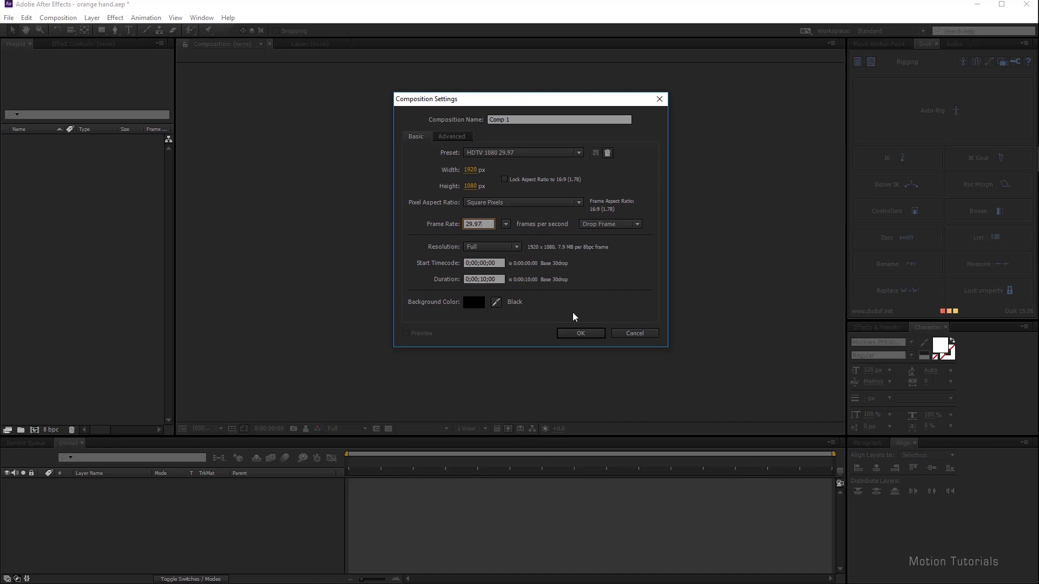
{"action": "left_click", "coordinate": [581, 339]}
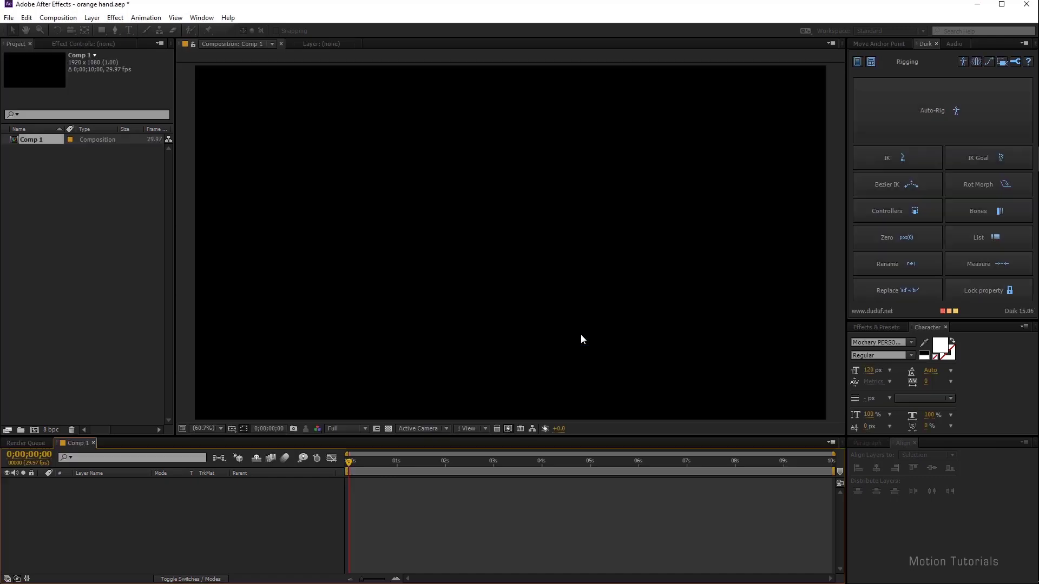
{"action": "double_click", "coordinate": [102, 256]}
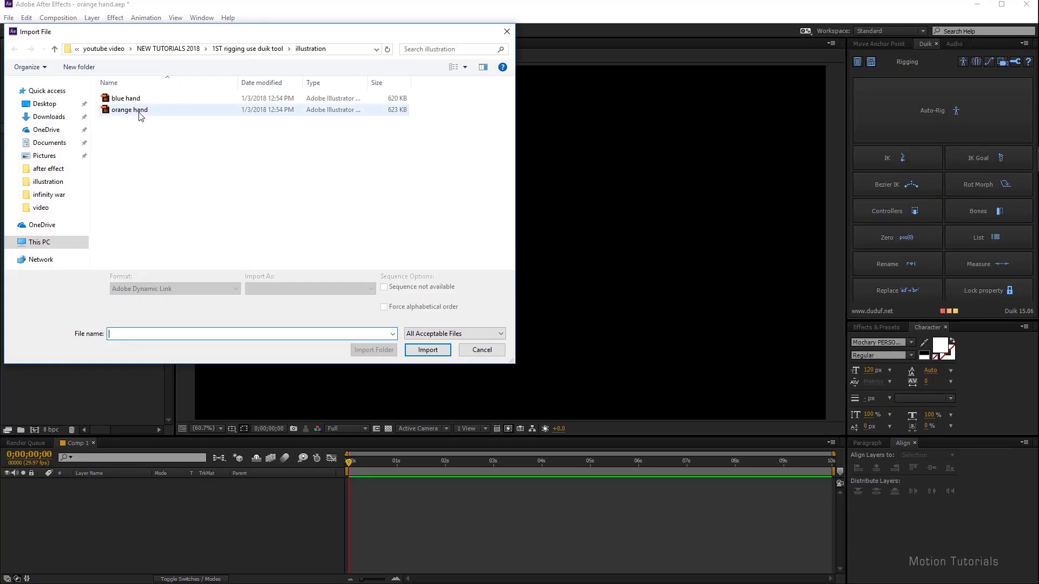
Select the orange hand file for import and list its Import As choices
{"action": "left_click", "coordinate": [139, 116]}
{"action": "left_click", "coordinate": [363, 288]}
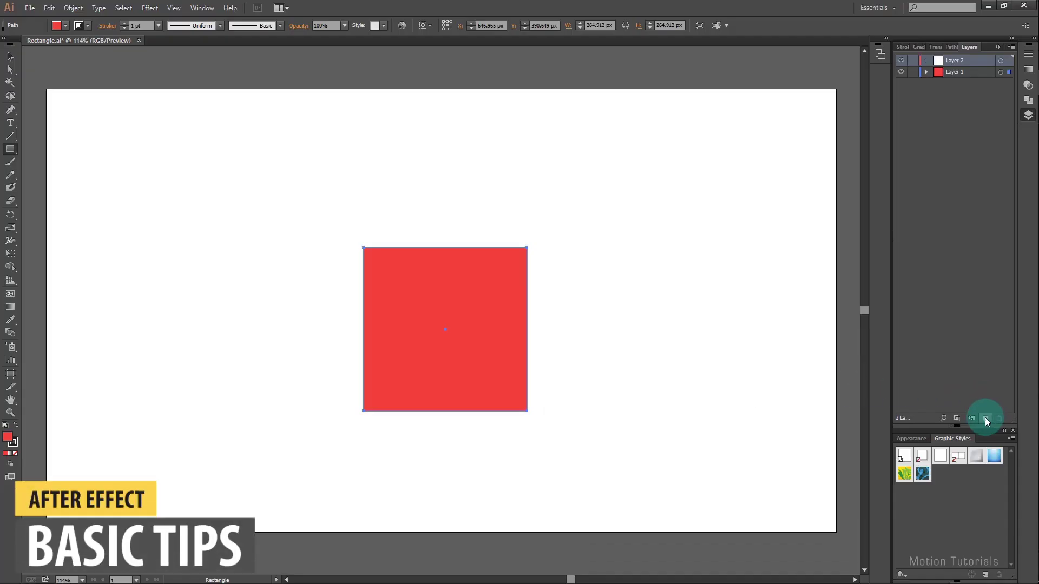
{"action": "left_click", "coordinate": [985, 417]}
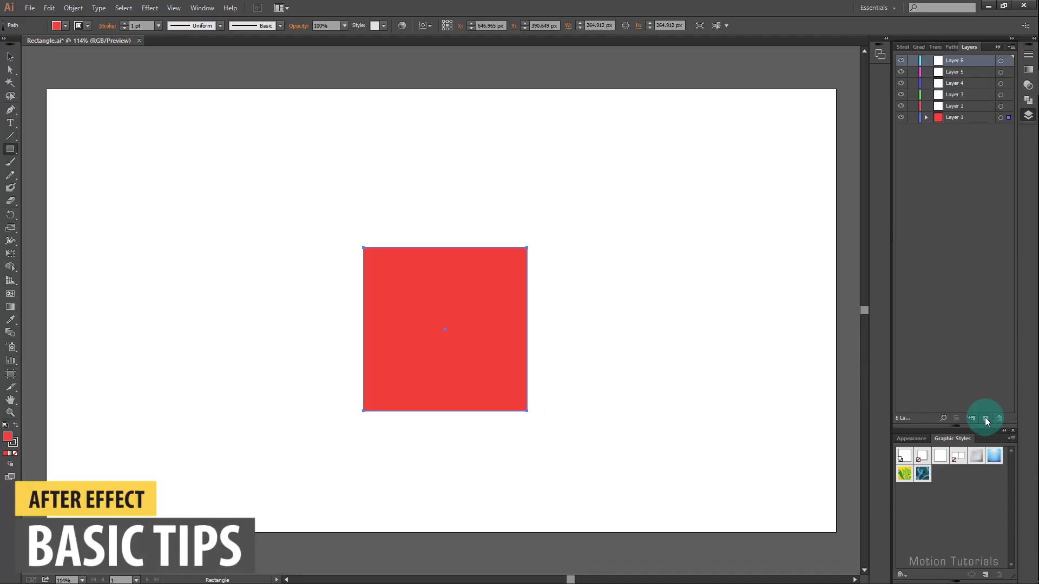
{"action": "mouse_move", "coordinate": [1025, 169]}
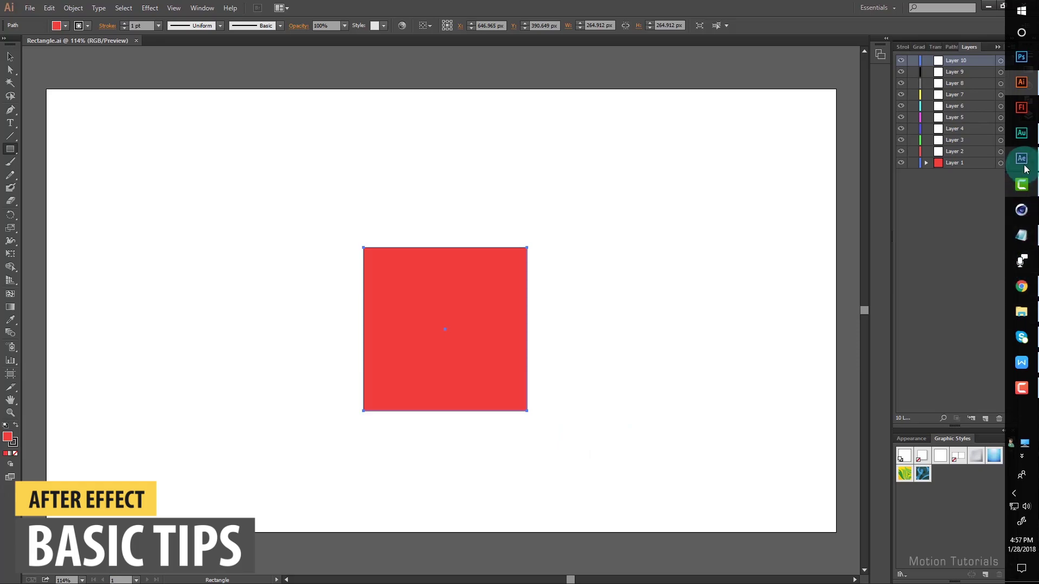
Import Rectangle.ai as flat footage and drag it into a new composition
{"action": "left_click", "coordinate": [1023, 163]}
{"action": "double_click", "coordinate": [120, 207]}
{"action": "left_click", "coordinate": [137, 76]}
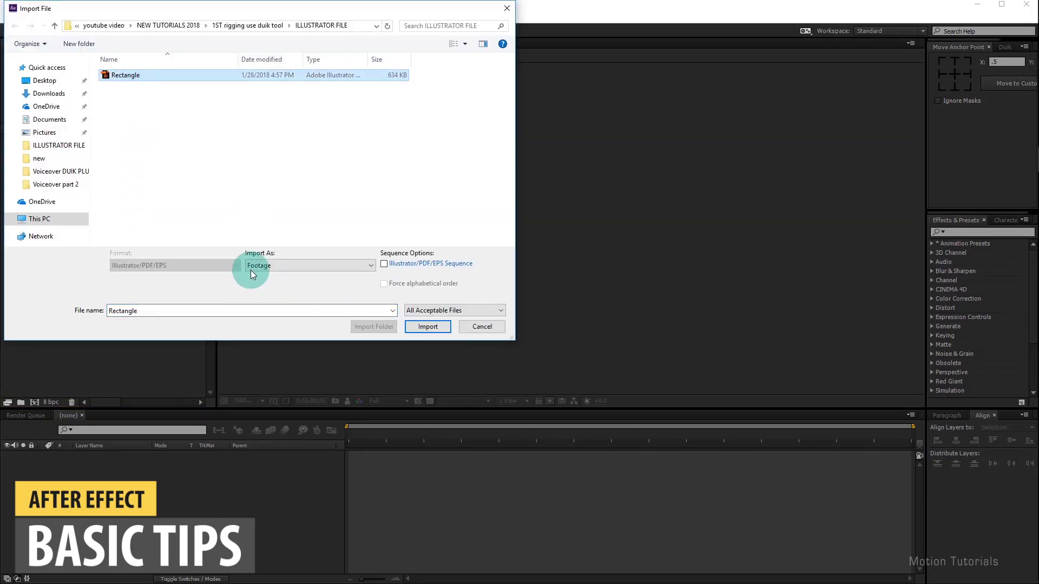
{"action": "left_click", "coordinate": [252, 267]}
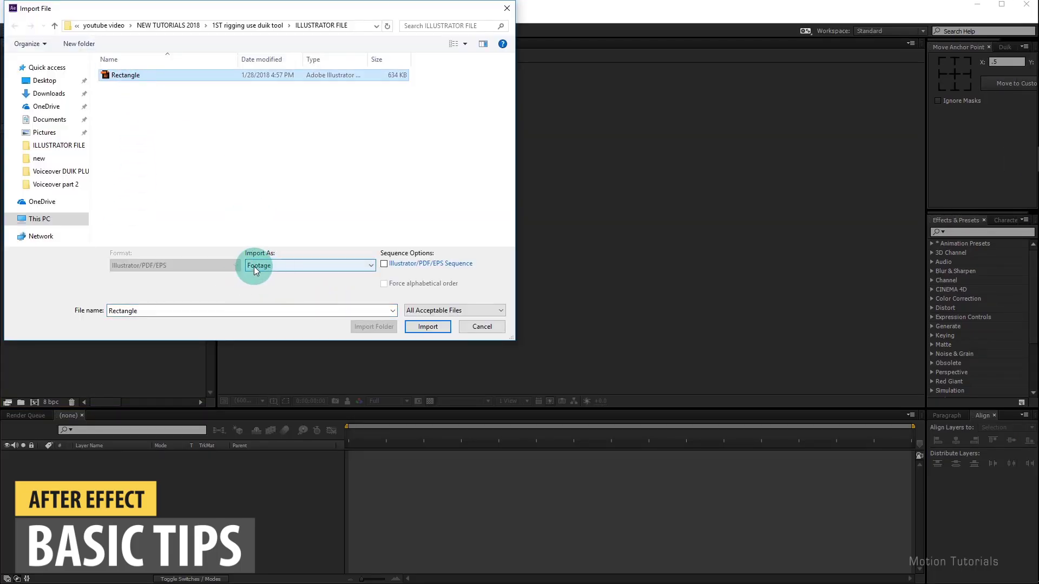
{"action": "left_click", "coordinate": [428, 328]}
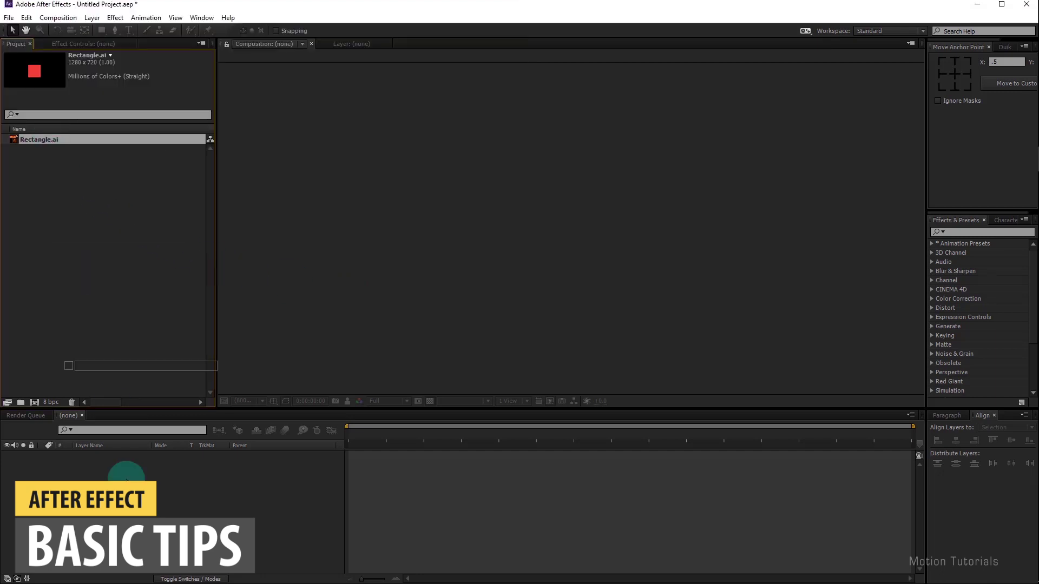
{"action": "left_click_drag", "start_coordinate": [51, 139], "coordinate": [341, 487]}
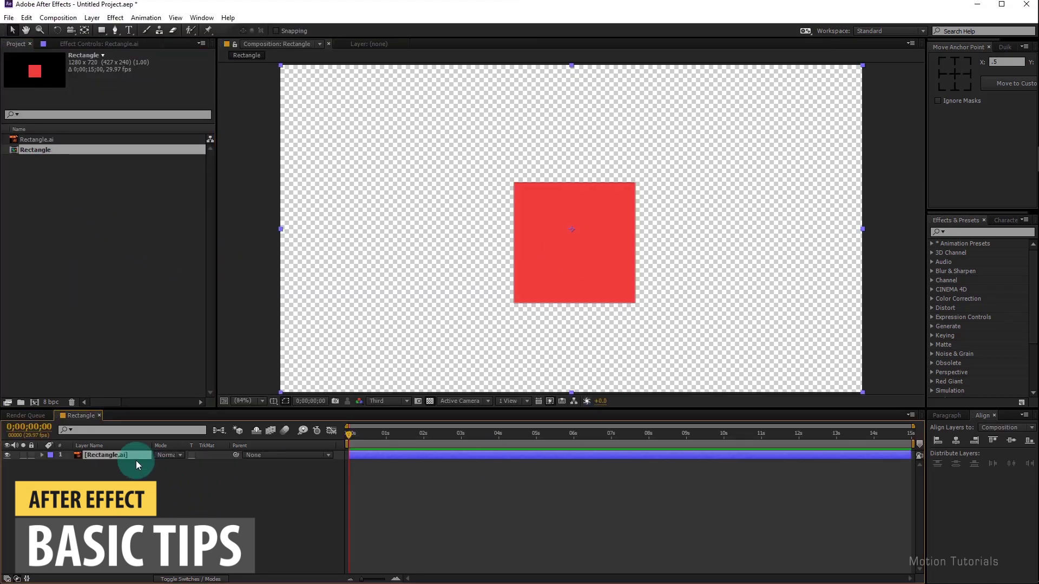
Re-import Rectangle.ai as a Composition and open Rectangle 2 showing its ten layers
{"action": "double_click", "coordinate": [111, 229]}
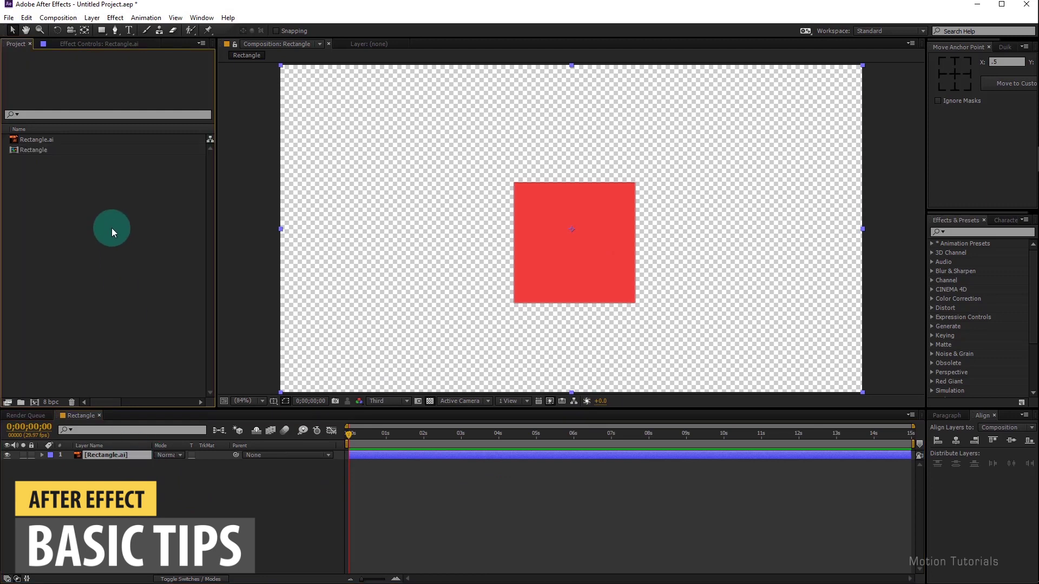
{"action": "left_click", "coordinate": [140, 80]}
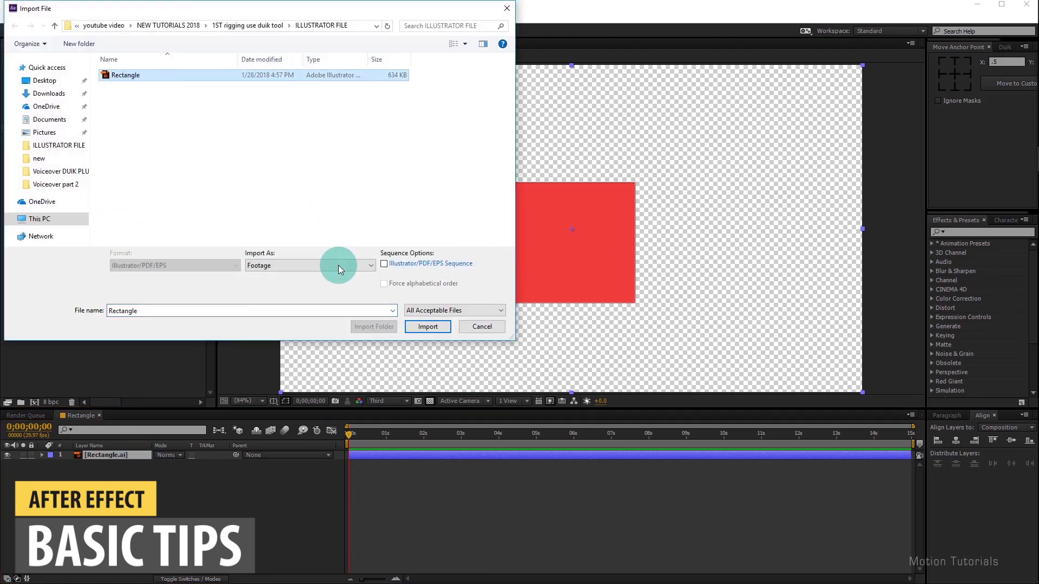
{"action": "left_click", "coordinate": [339, 266]}
{"action": "left_click", "coordinate": [279, 285]}
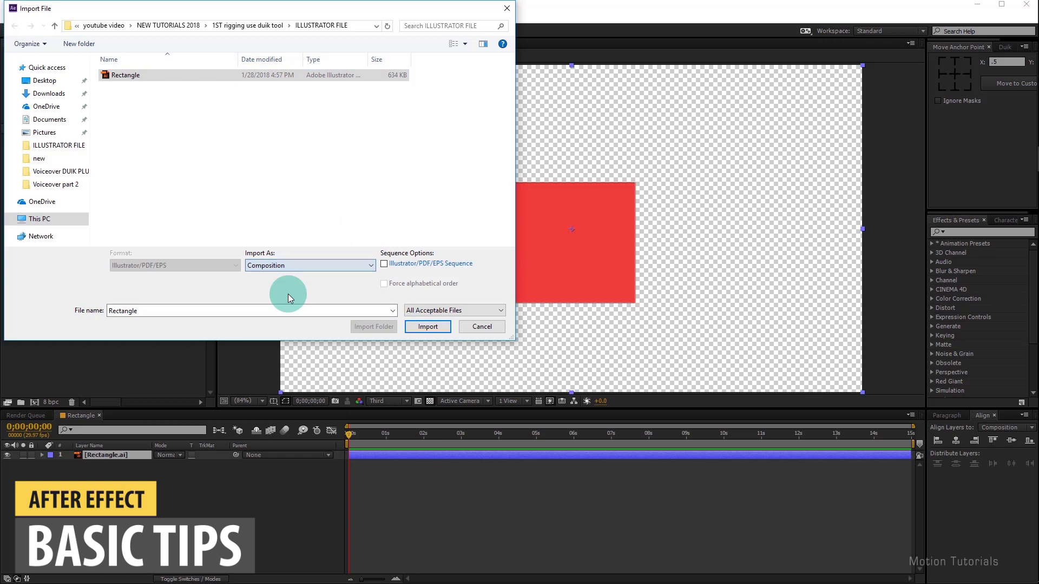
{"action": "left_click", "coordinate": [428, 327]}
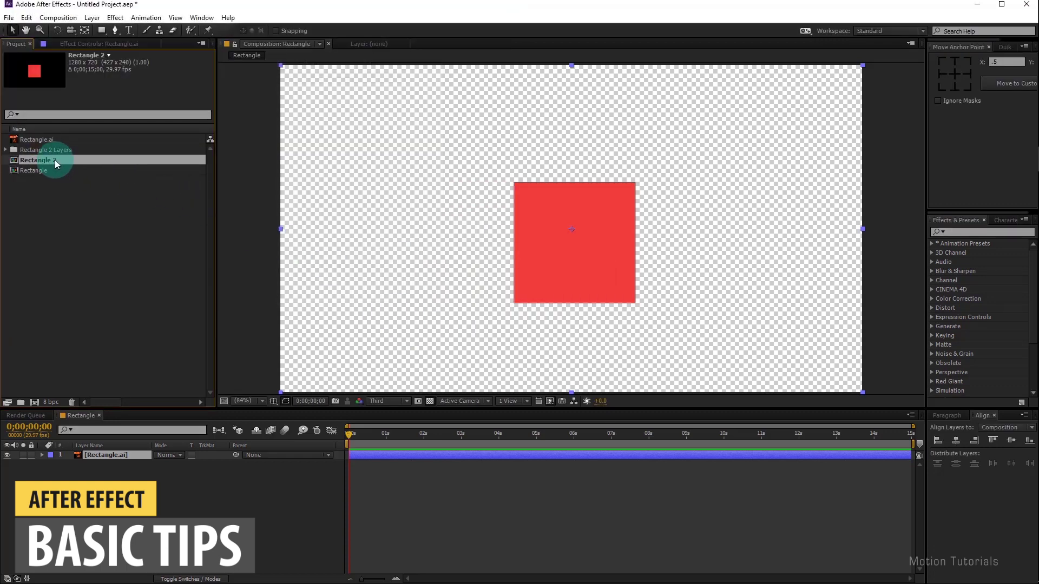
{"action": "left_click_drag", "start_coordinate": [54, 160], "coordinate": [154, 469]}
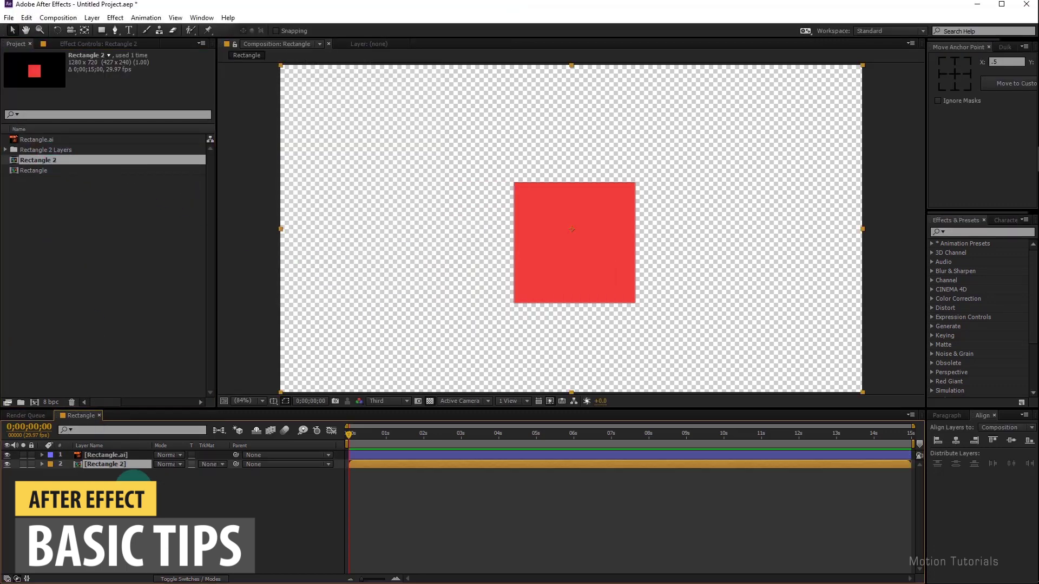
{"action": "double_click", "coordinate": [399, 465]}
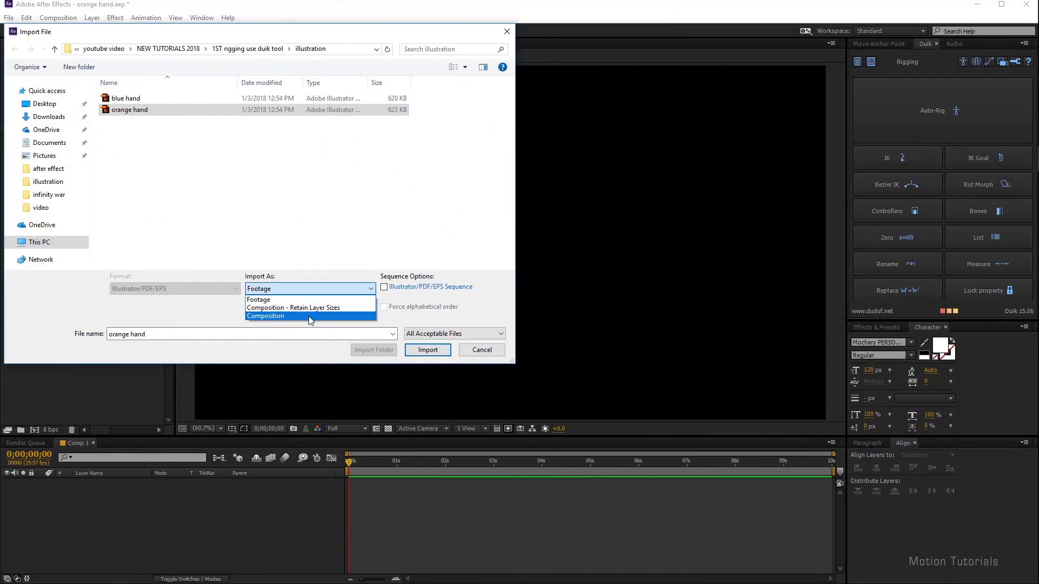
Import orange hand as a Composition, add it to Comp 1, and open its layers
{"action": "left_click", "coordinate": [342, 315]}
{"action": "left_click", "coordinate": [427, 351]}
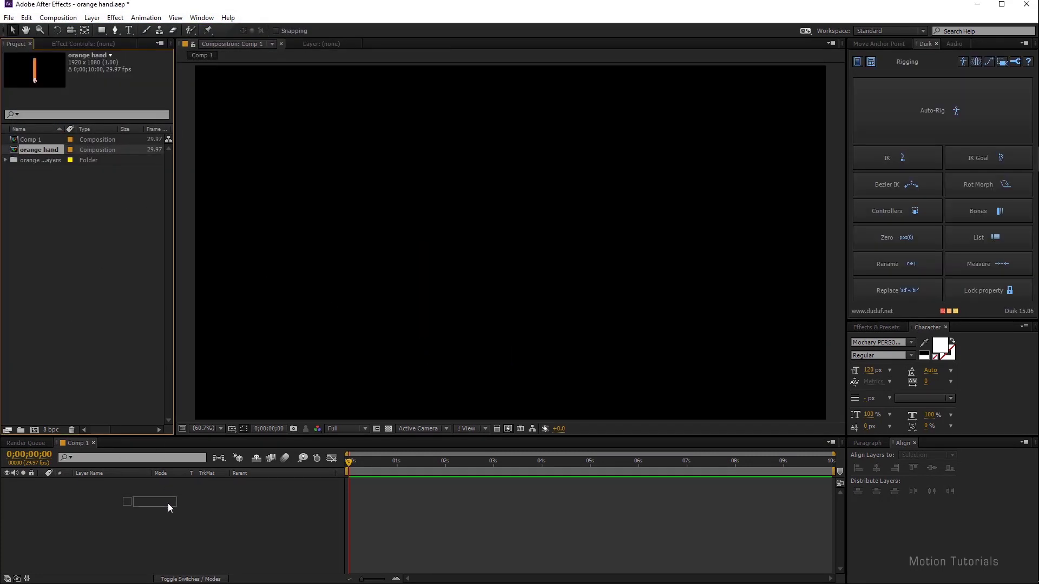
{"action": "left_click_drag", "start_coordinate": [168, 504], "coordinate": [168, 506]}
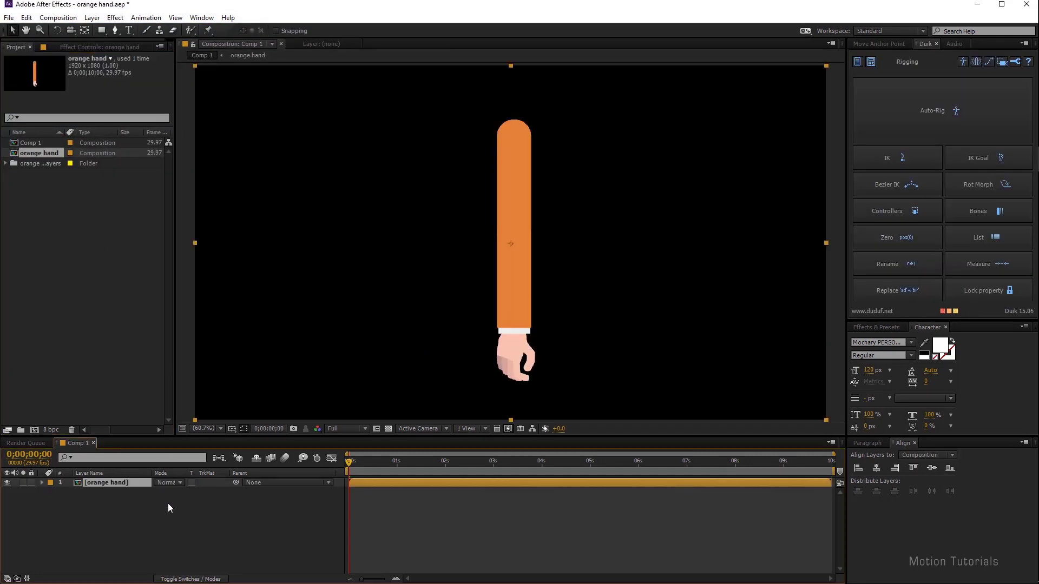
{"action": "double_click", "coordinate": [365, 486]}
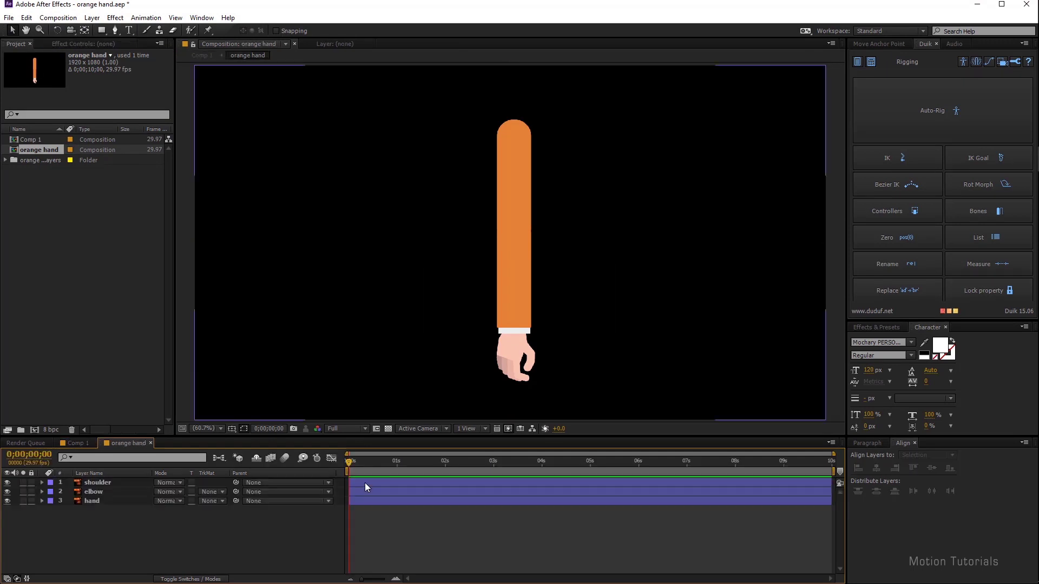
Add a blue solid named background and move it beneath the arm layers
{"action": "right_click", "coordinate": [252, 522]}
{"action": "mouse_move", "coordinate": [309, 408]}
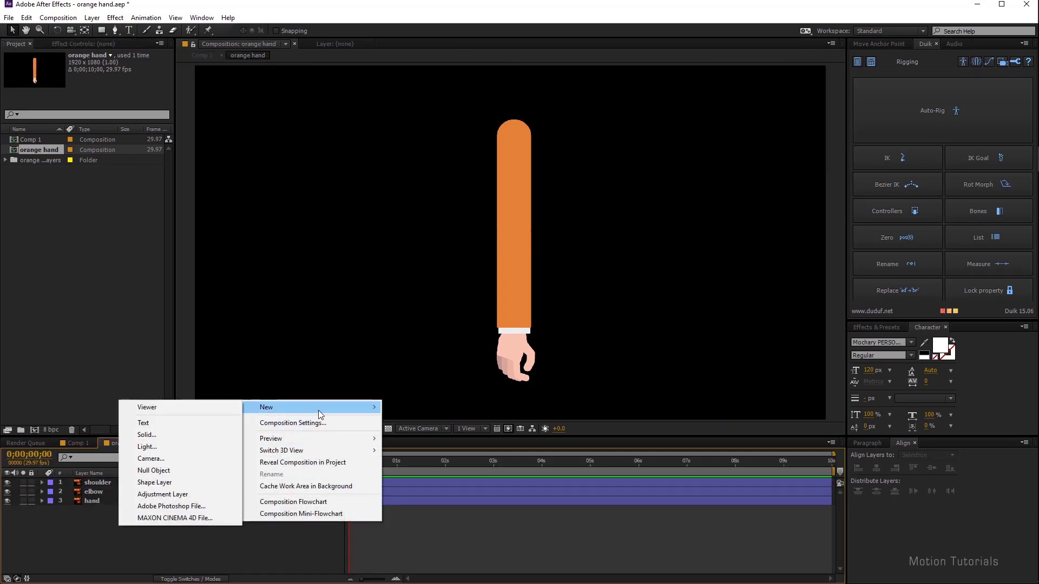
{"action": "left_click", "coordinate": [161, 434]}
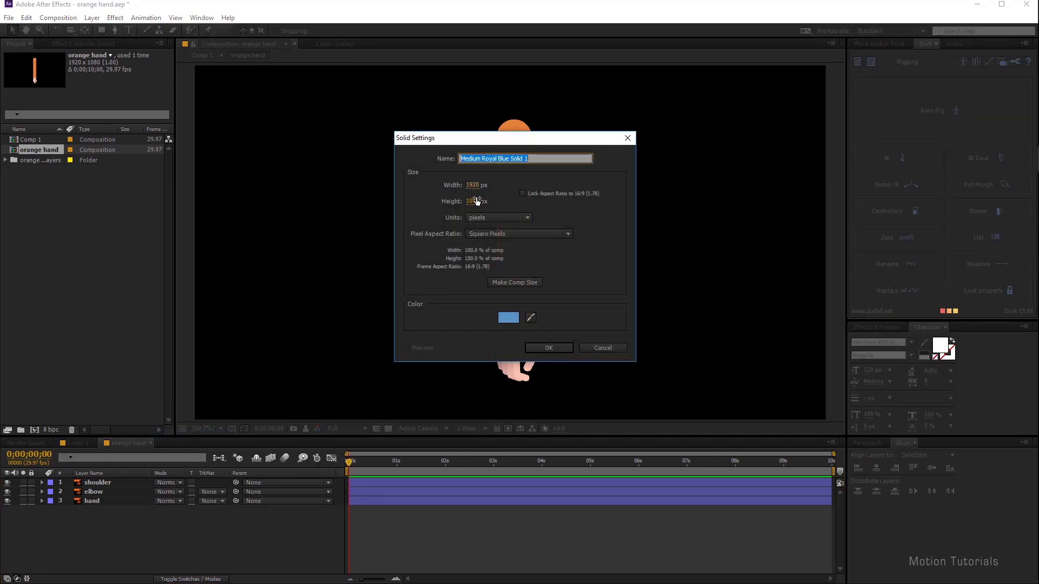
{"action": "type", "text": "background"}
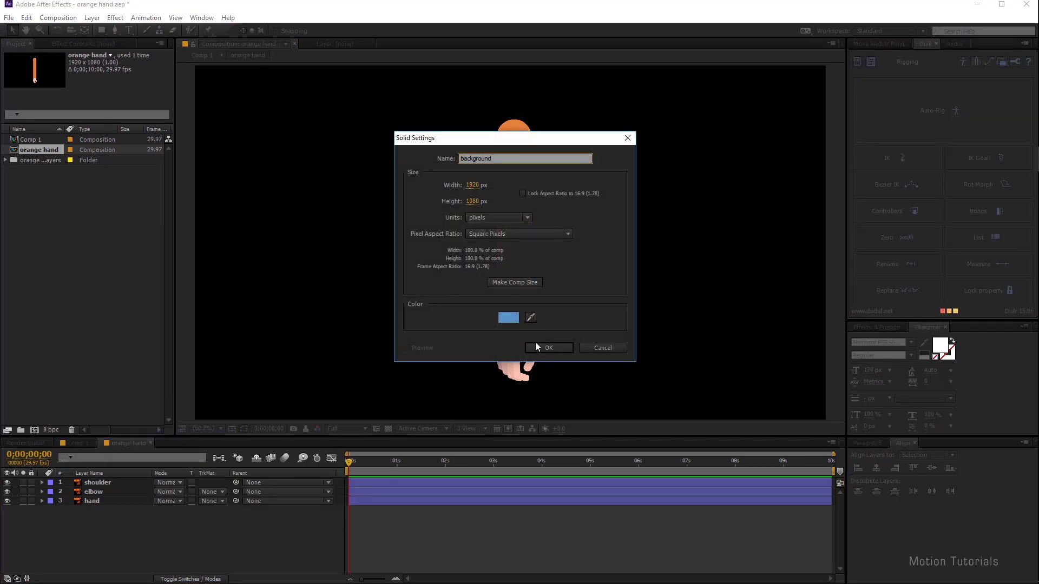
{"action": "left_click", "coordinate": [553, 349]}
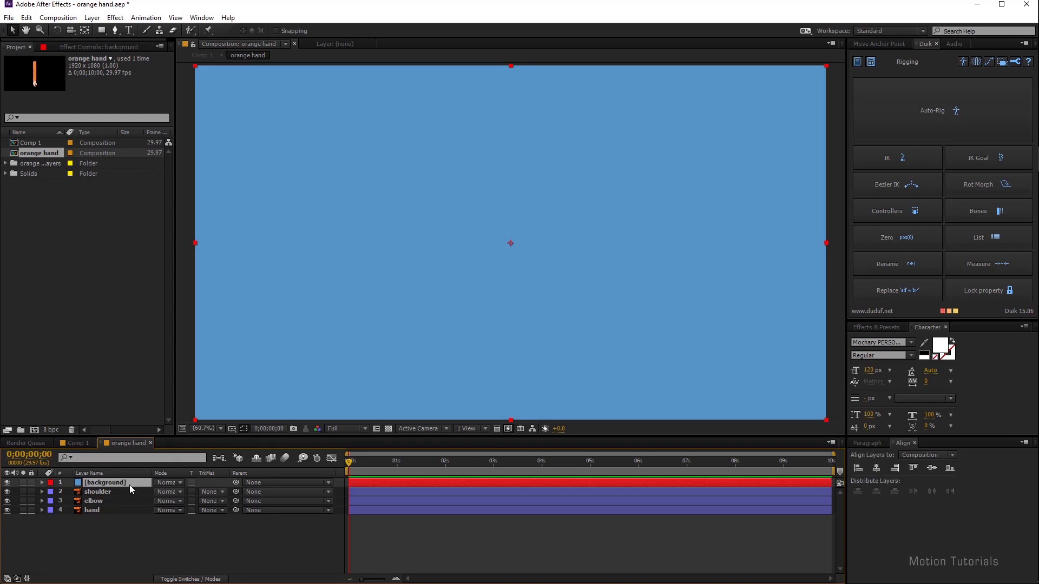
{"action": "left_click_drag", "start_coordinate": [129, 485], "coordinate": [121, 534]}
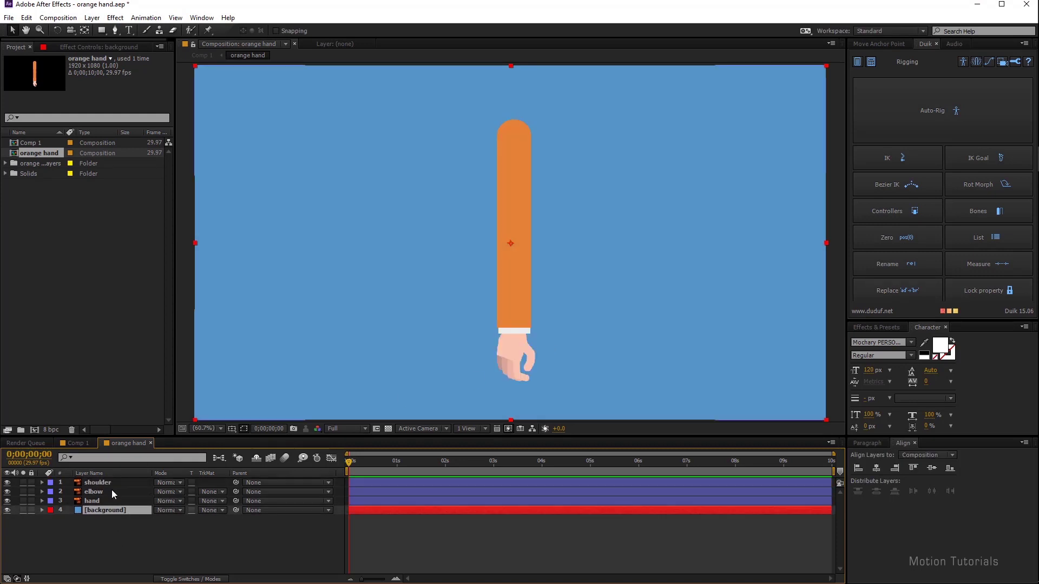
Move the shoulder layer's anchor point up to the top of the arm
{"action": "left_click", "coordinate": [110, 482]}
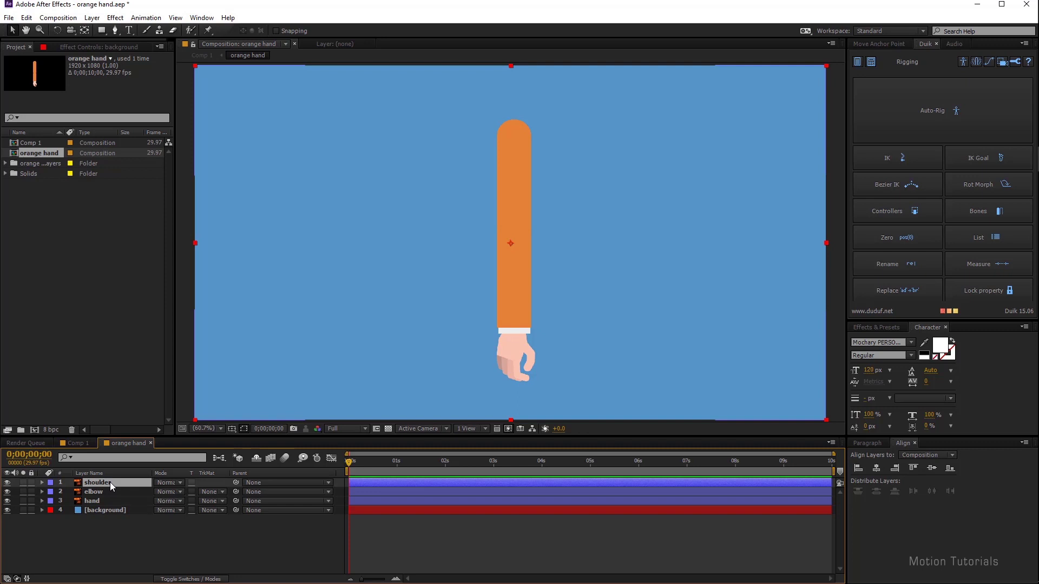
{"action": "key", "text": "y"}
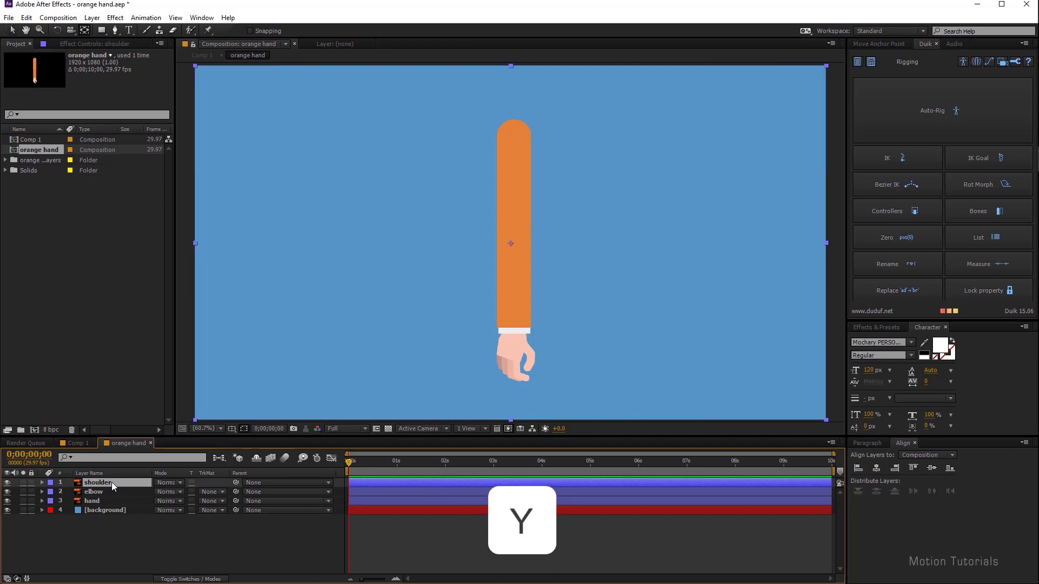
{"action": "left_click_drag", "start_coordinate": [510, 243], "coordinate": [513, 125]}
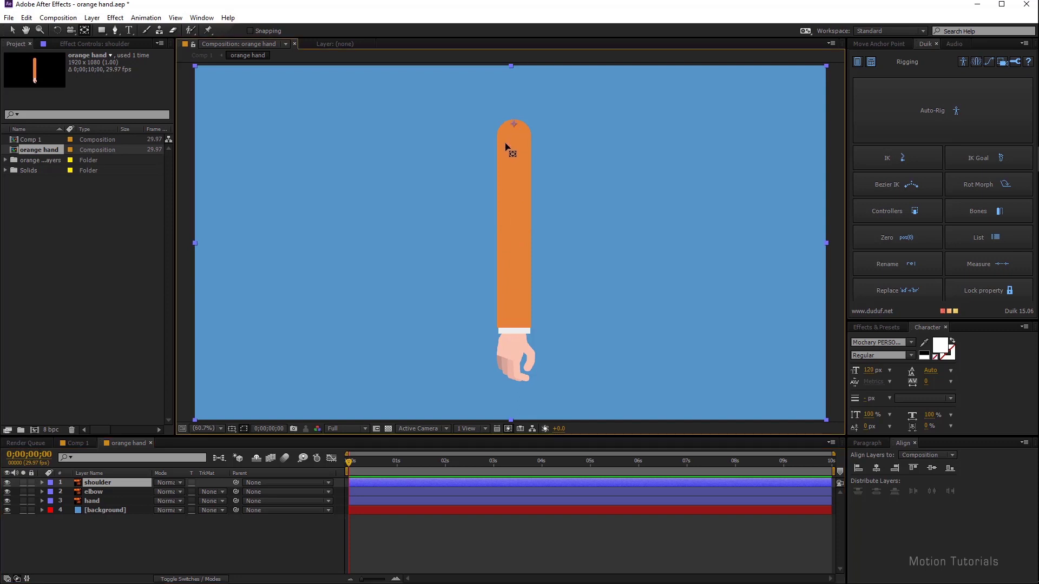
Hide the shoulder and move the elbow's anchor point to the top of the forearm
{"action": "left_click", "coordinate": [106, 494]}
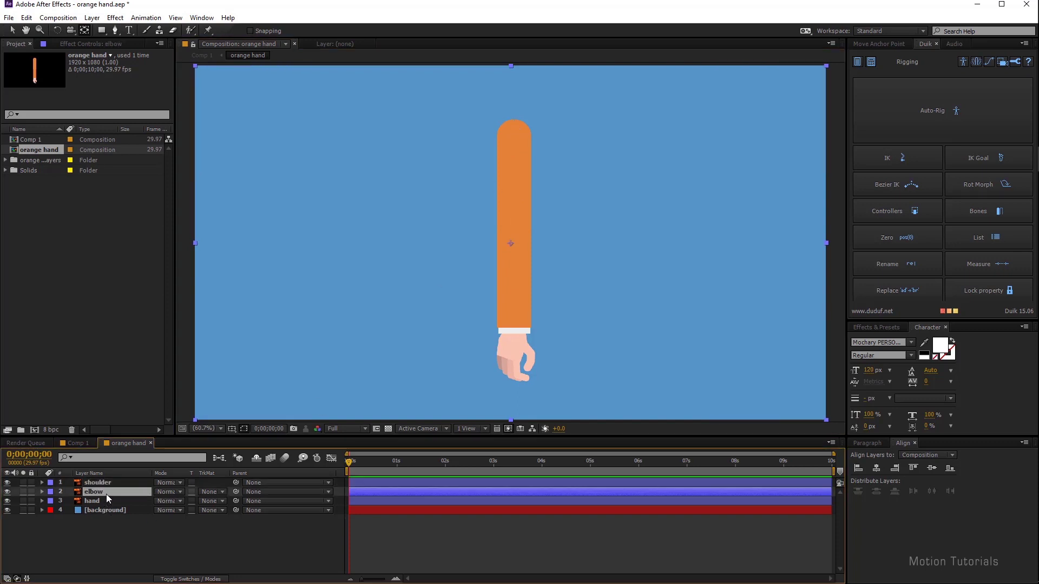
{"action": "left_click", "coordinate": [10, 484]}
{"action": "left_click_drag", "start_coordinate": [510, 242], "coordinate": [516, 230]}
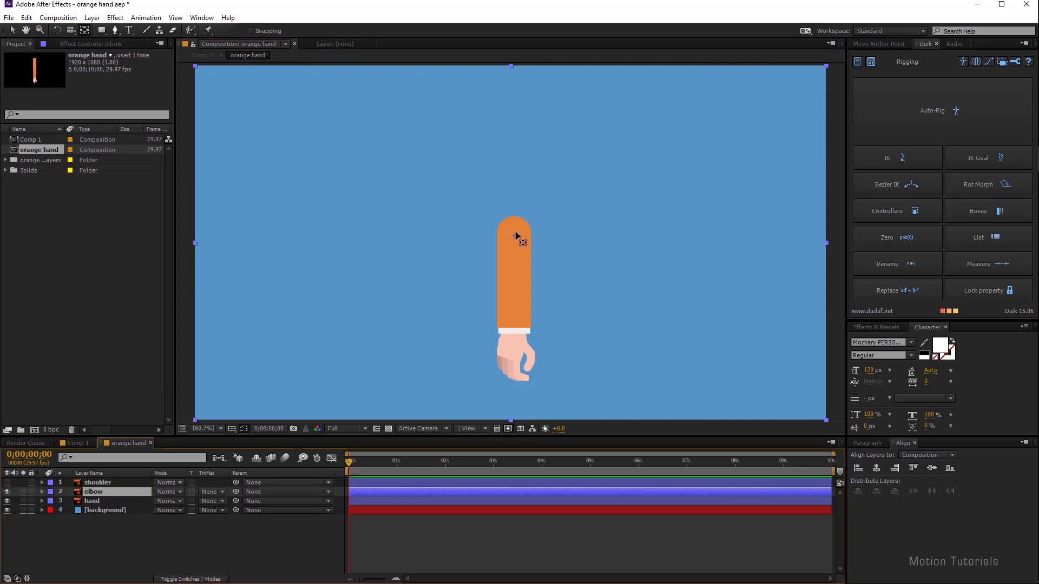
Move the hand's anchor point to the wrist and show all arm layers again
{"action": "left_click", "coordinate": [105, 501]}
{"action": "left_click", "coordinate": [9, 492]}
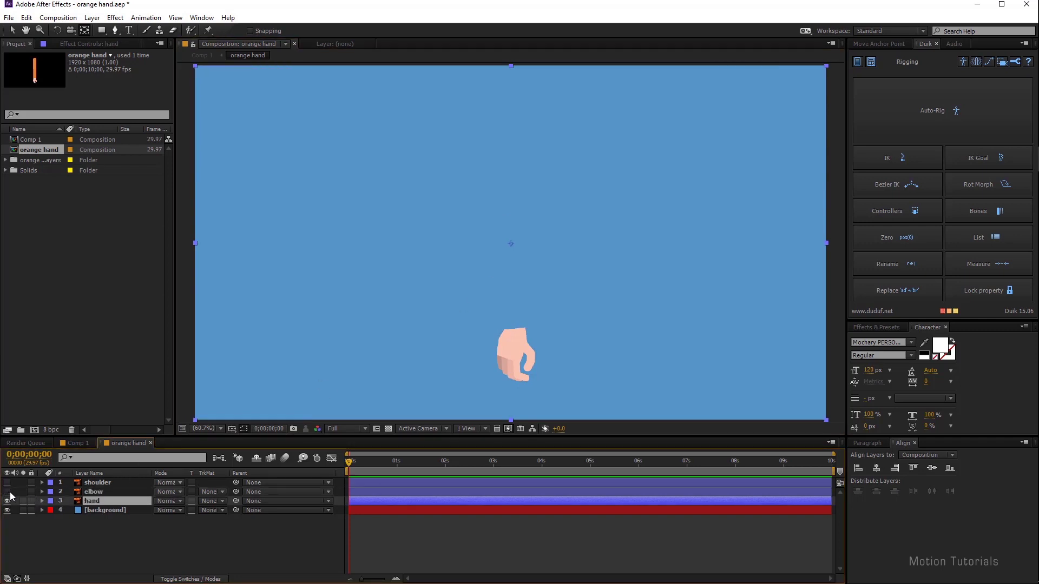
{"action": "left_click_drag", "start_coordinate": [512, 244], "coordinate": [513, 334]}
{"action": "left_click", "coordinate": [7, 491]}
{"action": "left_click", "coordinate": [93, 483]}
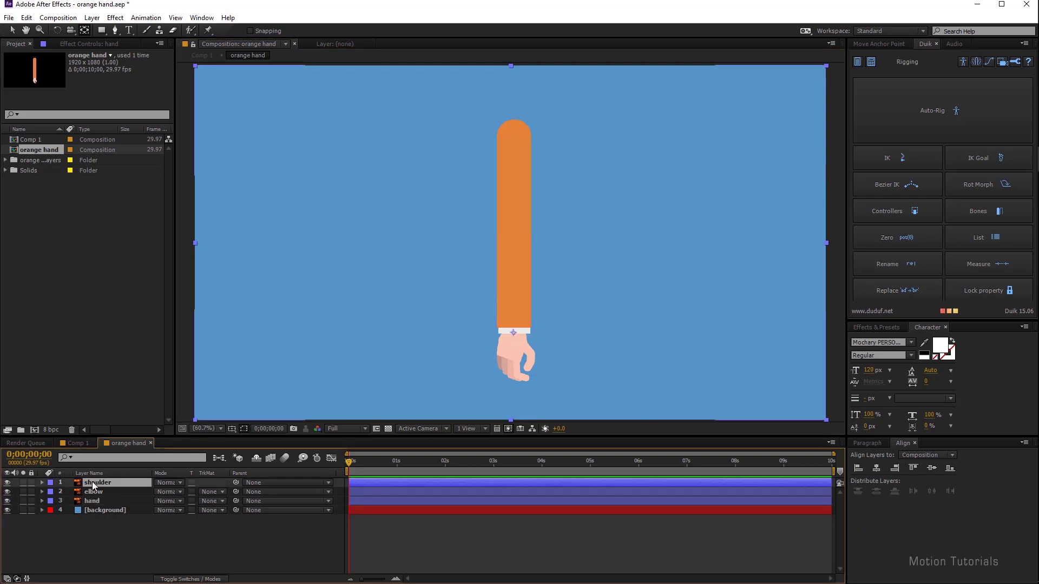
{"action": "left_click", "coordinate": [97, 492]}
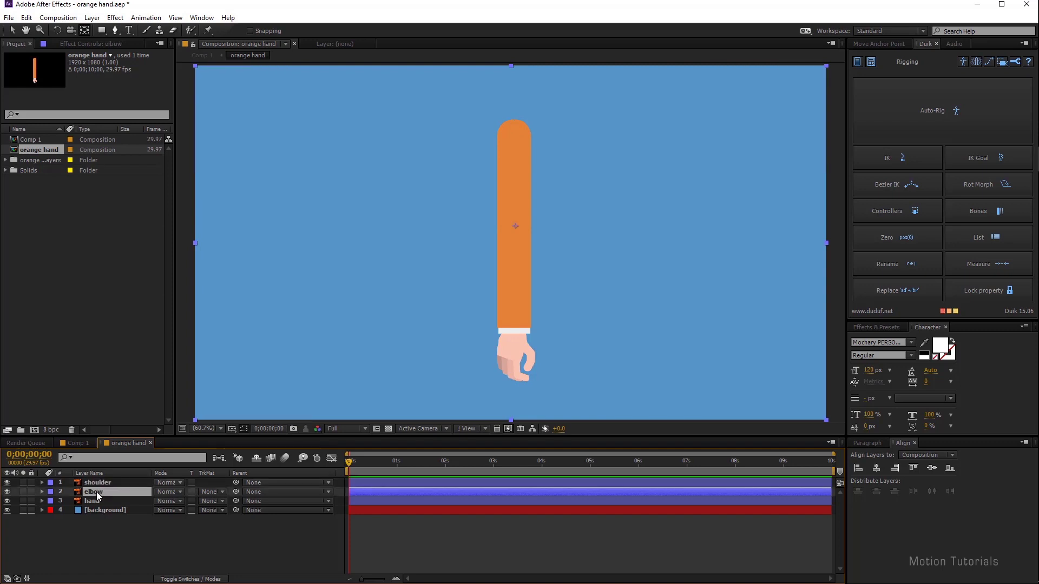
Pickwhip the hand's Parent to elbow and the elbow's Parent to shoulder
{"action": "left_click", "coordinate": [101, 501]}
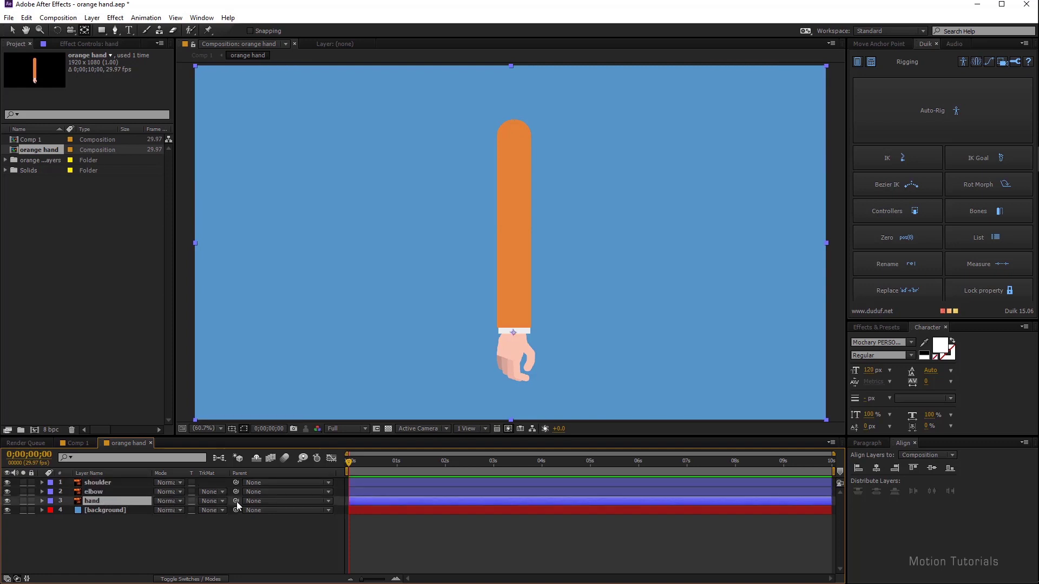
{"action": "left_click_drag", "start_coordinate": [236, 501], "coordinate": [92, 490]}
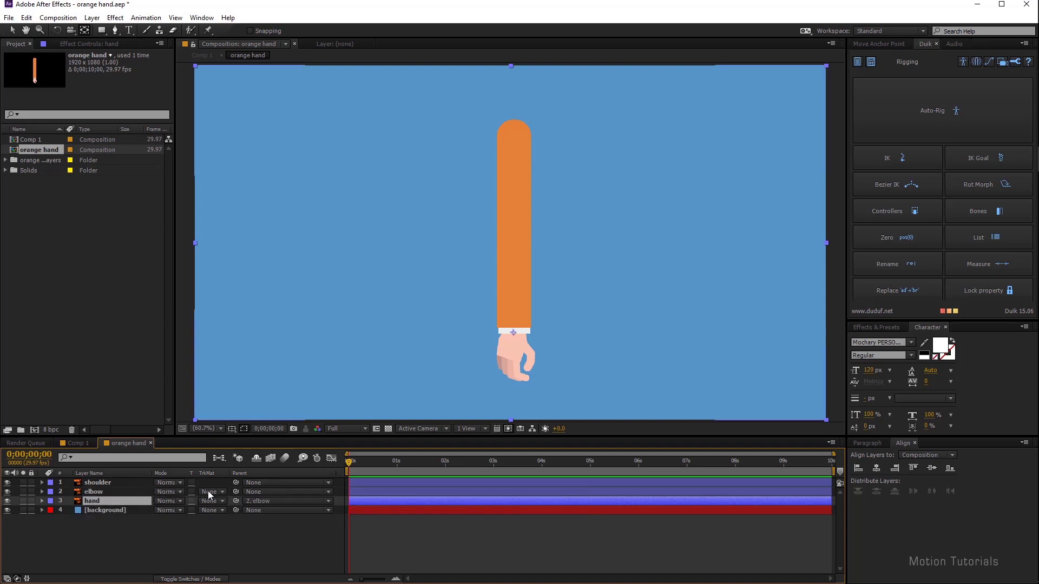
{"action": "left_click_drag", "start_coordinate": [234, 491], "coordinate": [122, 484]}
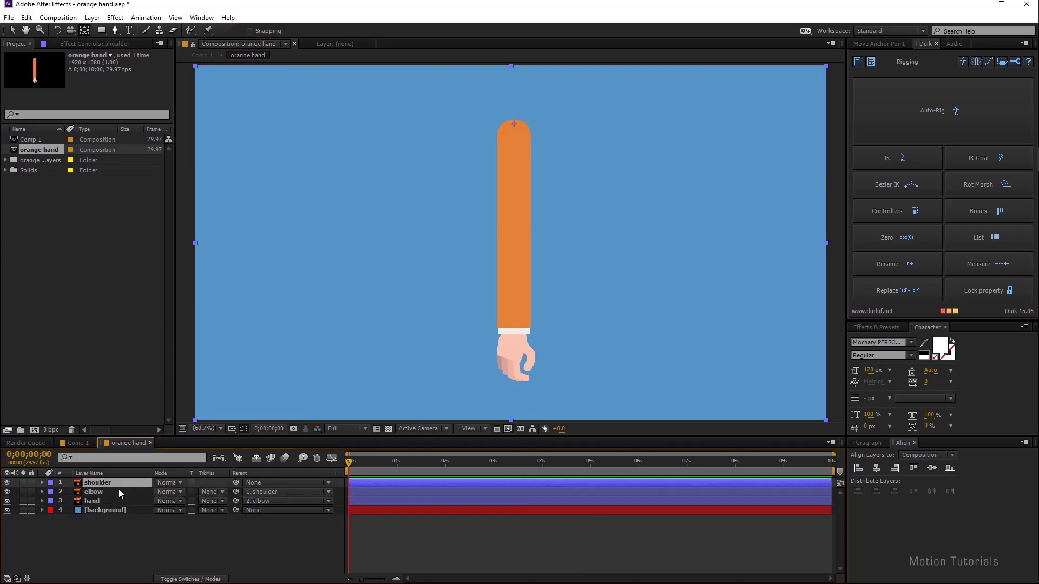
{"action": "left_click", "coordinate": [115, 492]}
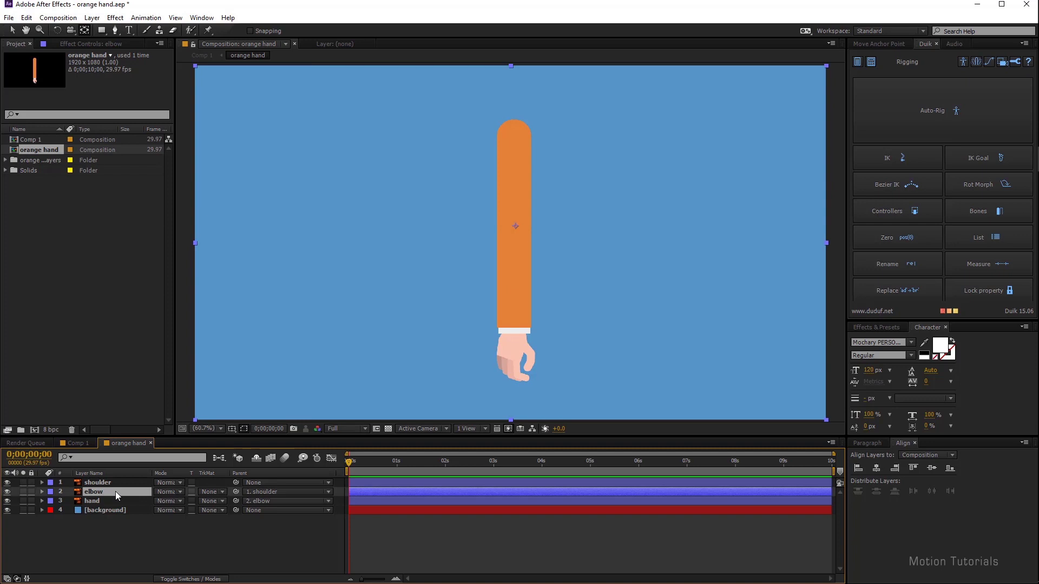
Scrub the elbow's Rotation to test the forearm swing, resetting it to 0° between tests
{"action": "key", "text": "r"}
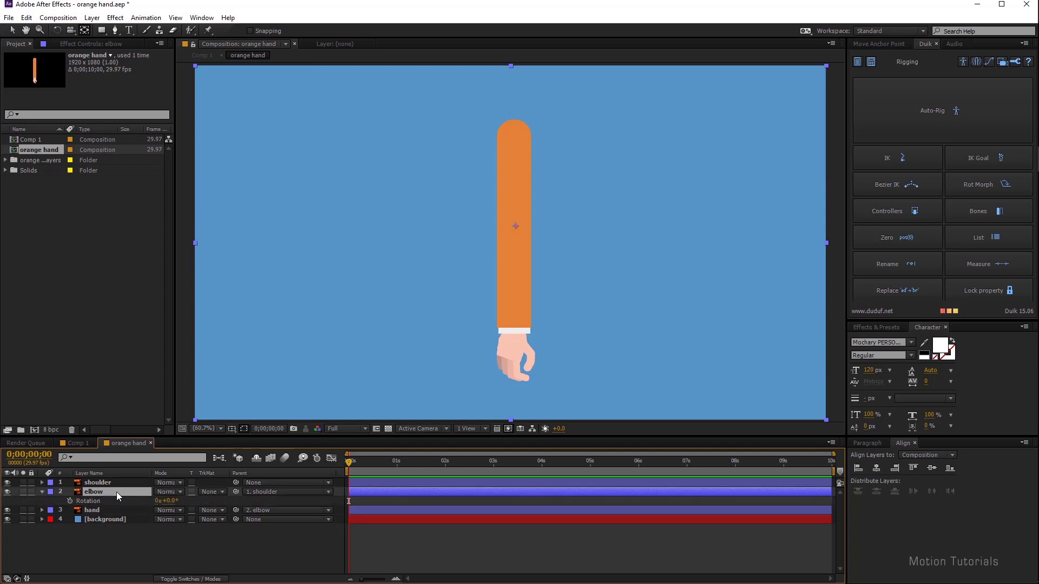
{"action": "left_click_drag", "start_coordinate": [160, 501], "coordinate": [221, 501]}
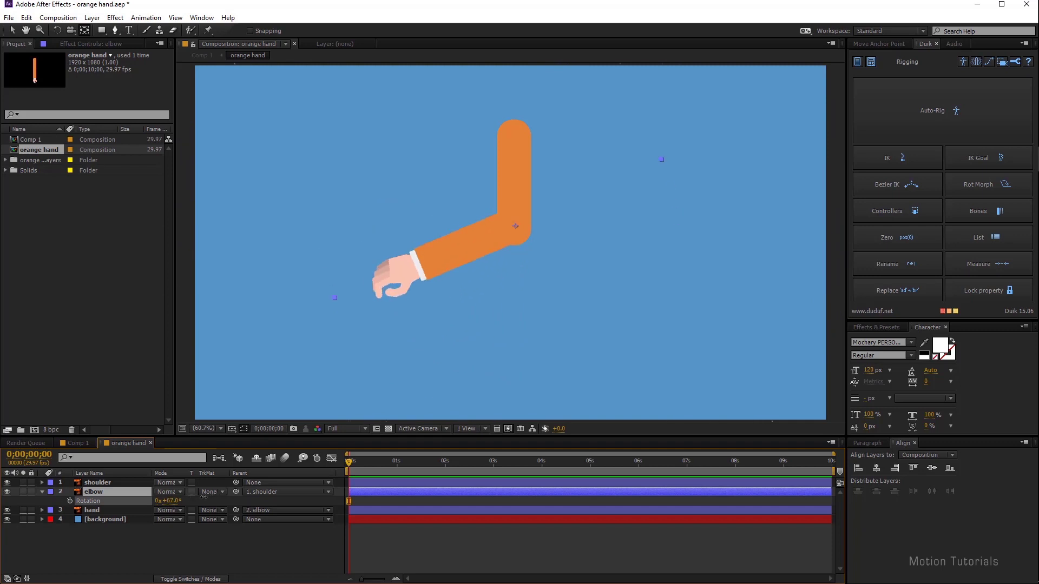
{"action": "mouse_move", "coordinate": [213, 495]}
{"action": "left_mouse_down"}
{"action": "mouse_move", "coordinate": [200, 499]}
{"action": "mouse_move", "coordinate": [260, 498]}
{"action": "left_mouse_up"}
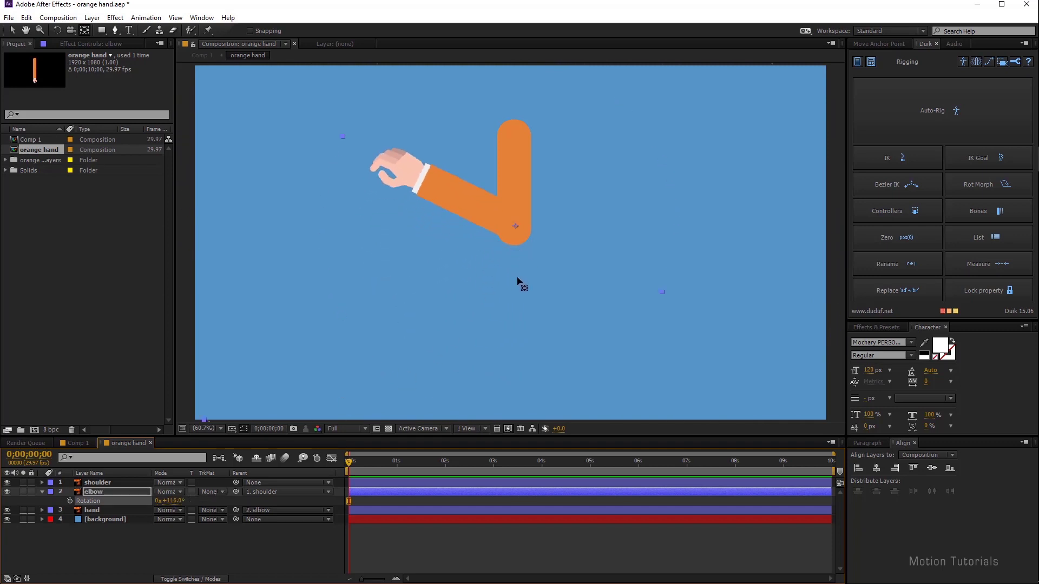
{"action": "key", "text": "ctrl+z"}
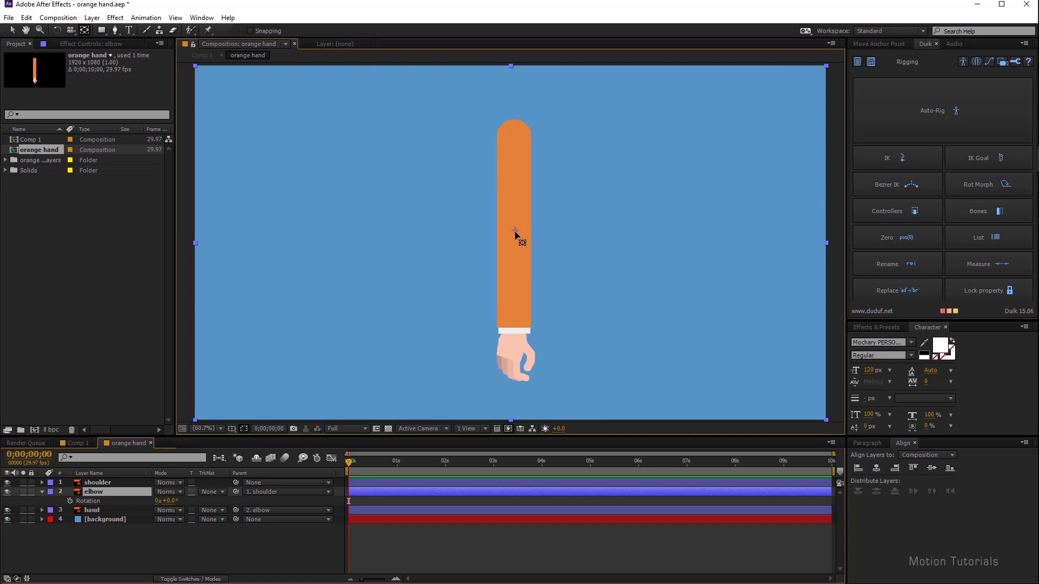
{"action": "mouse_move", "coordinate": [173, 501]}
{"action": "left_mouse_down"}
{"action": "mouse_move", "coordinate": [111, 501]}
{"action": "mouse_move", "coordinate": [248, 501]}
{"action": "mouse_move", "coordinate": [114, 501]}
{"action": "mouse_move", "coordinate": [120, 511]}
{"action": "left_mouse_up"}
Create the C_hand controller at the wrist with Duik and scale it to 132%
{"action": "left_click", "coordinate": [120, 511]}
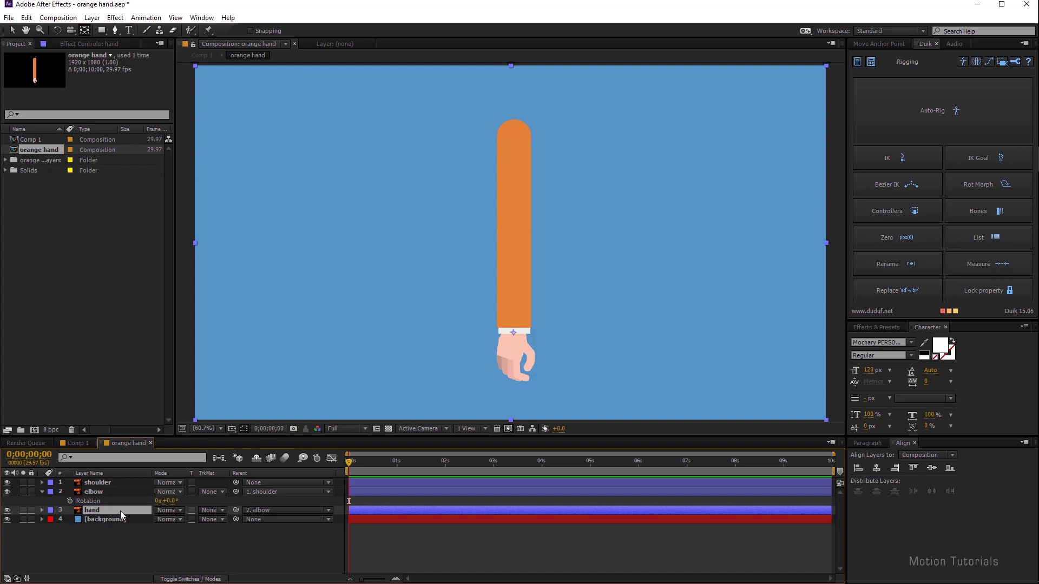
{"action": "left_click", "coordinate": [889, 212]}
{"action": "left_click", "coordinate": [1025, 200]}
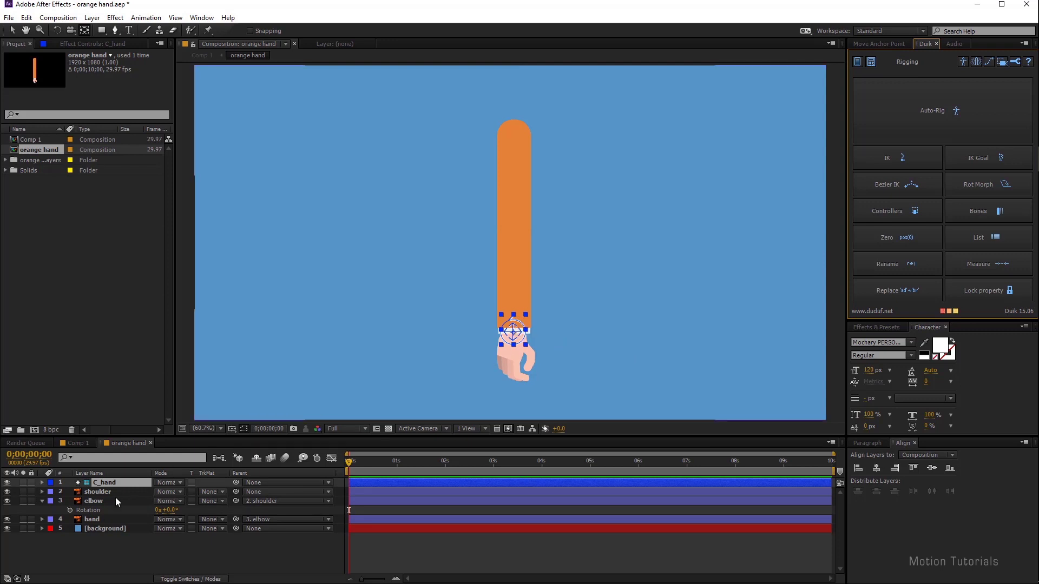
{"action": "key", "text": "s"}
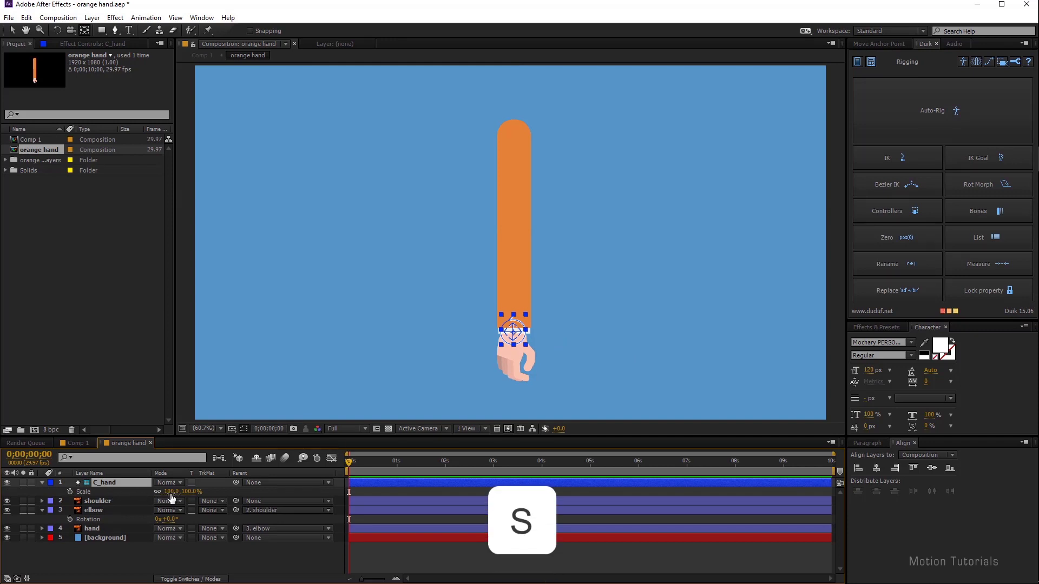
{"action": "left_click_drag", "start_coordinate": [175, 492], "coordinate": [183, 492]}
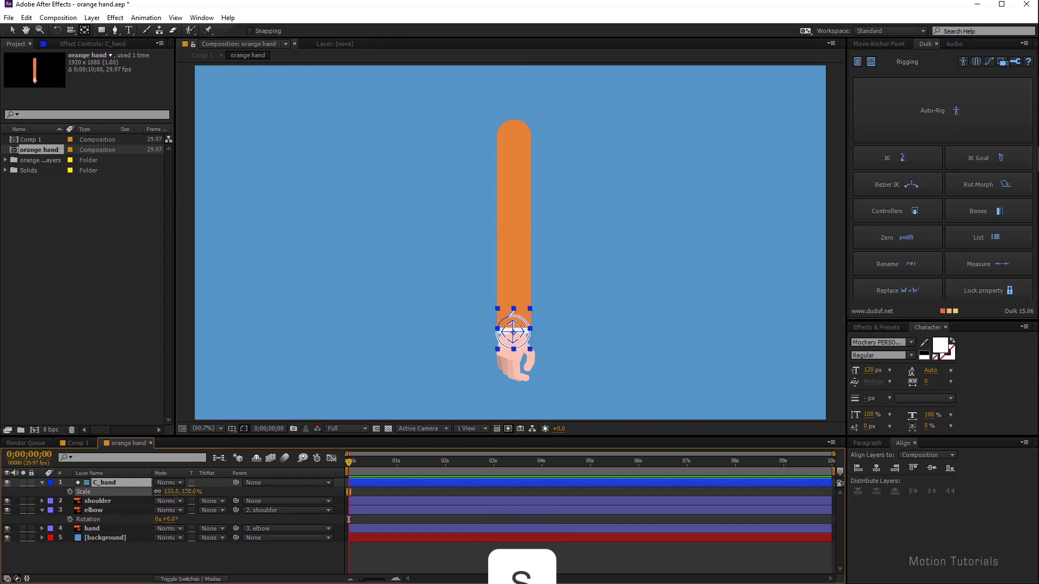
Give the hand controller a red FF0000 stroke
{"action": "key", "text": "v"}
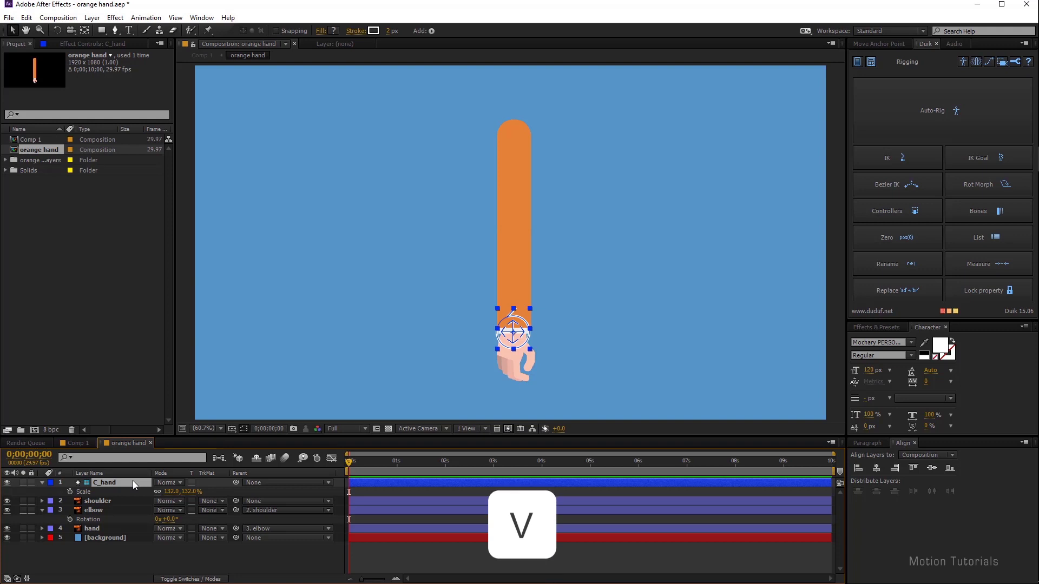
{"action": "left_click", "coordinate": [373, 30]}
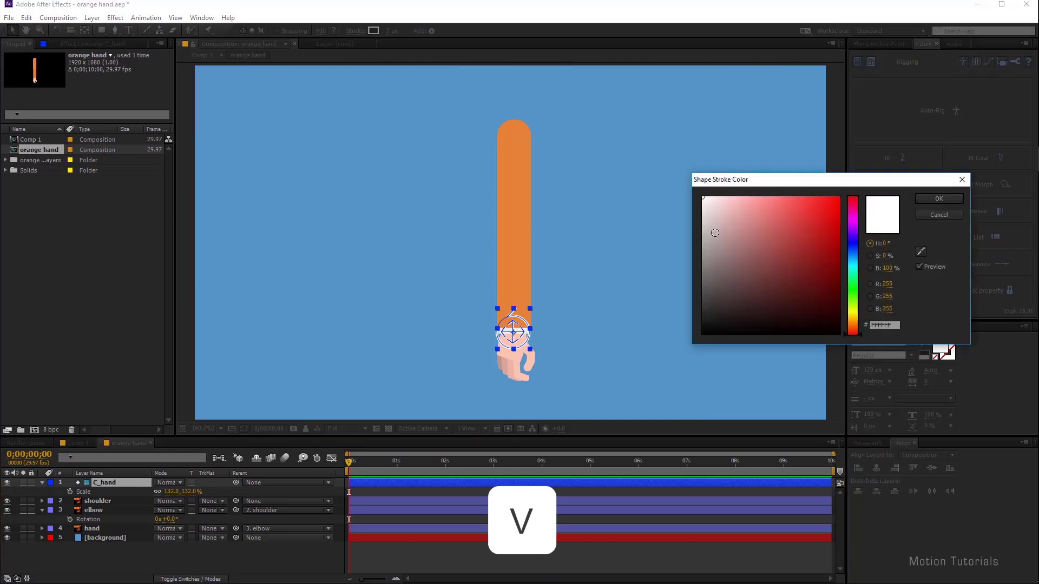
{"action": "left_click_drag", "start_coordinate": [833, 205], "coordinate": [862, 185]}
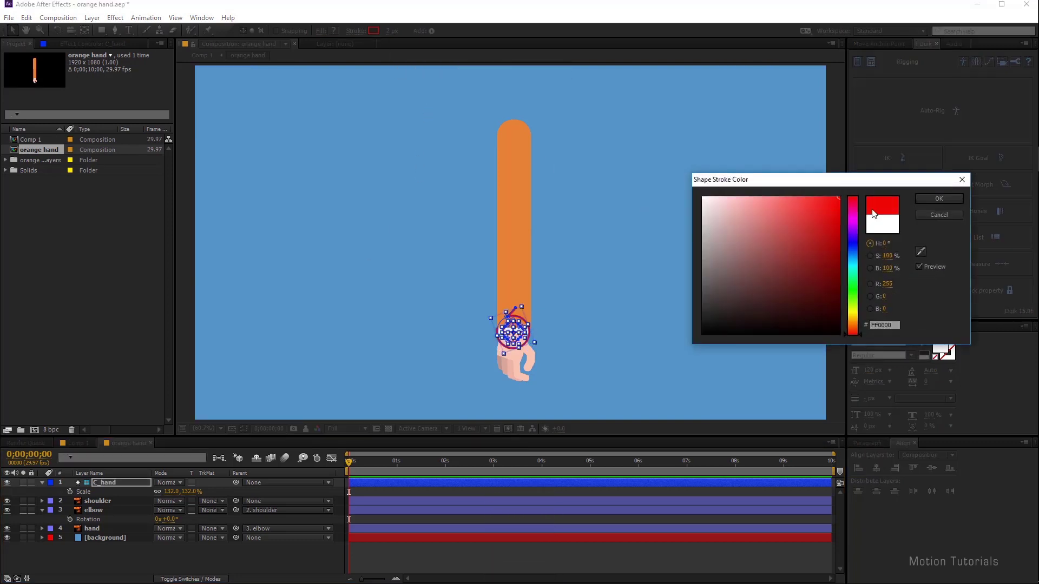
{"action": "left_click", "coordinate": [924, 198]}
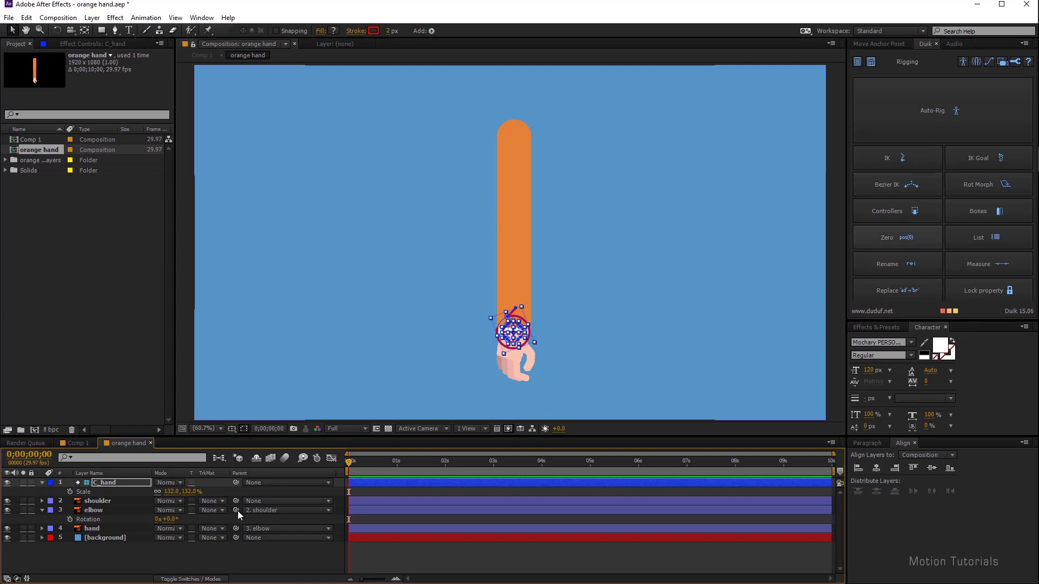
Create a Duik 2-Layer IK & Goal rig on the hand, elbow and C_hand layers
{"action": "left_click", "coordinate": [110, 528]}
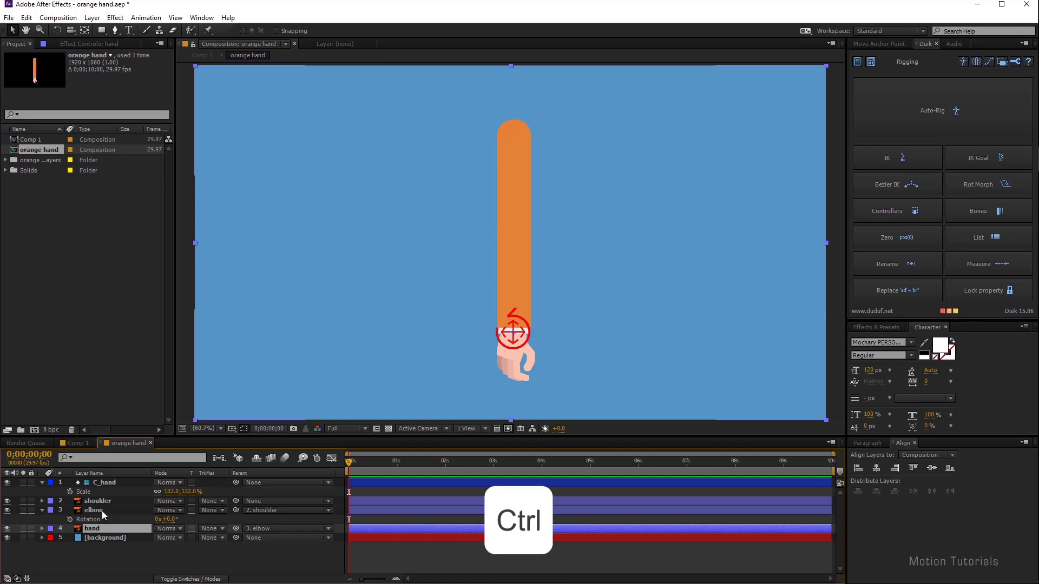
{"action": "left_click", "coordinate": [101, 510], "text": "ctrl"}
{"action": "left_click", "coordinate": [112, 483], "text": "ctrl"}
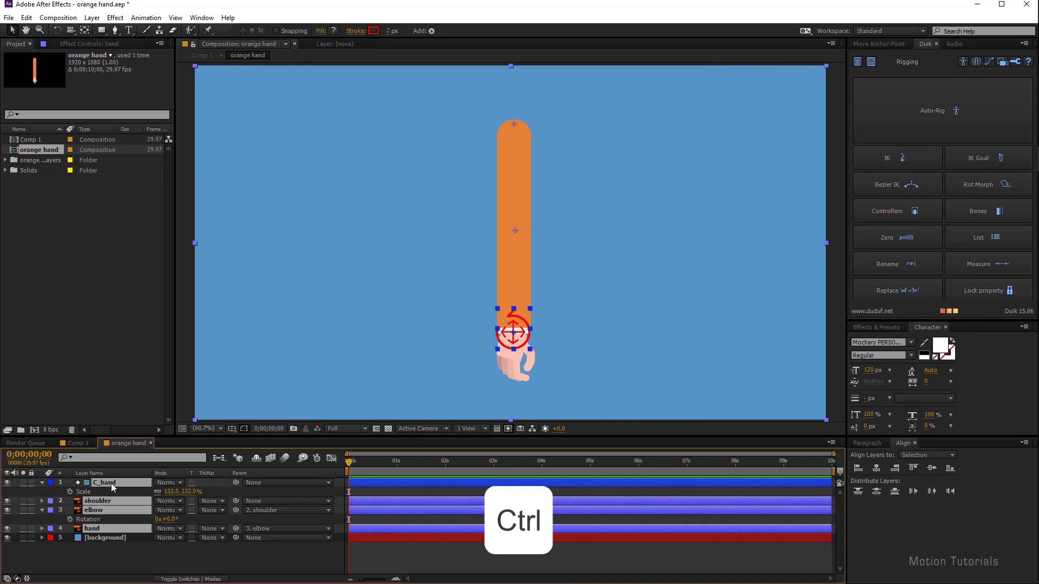
{"action": "left_click", "coordinate": [885, 160]}
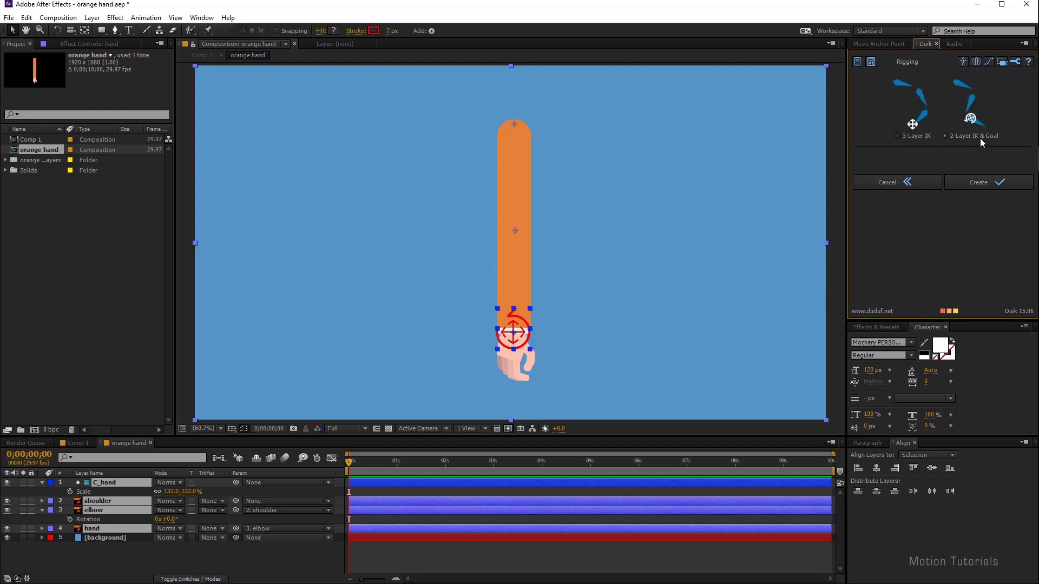
{"action": "left_click", "coordinate": [978, 182]}
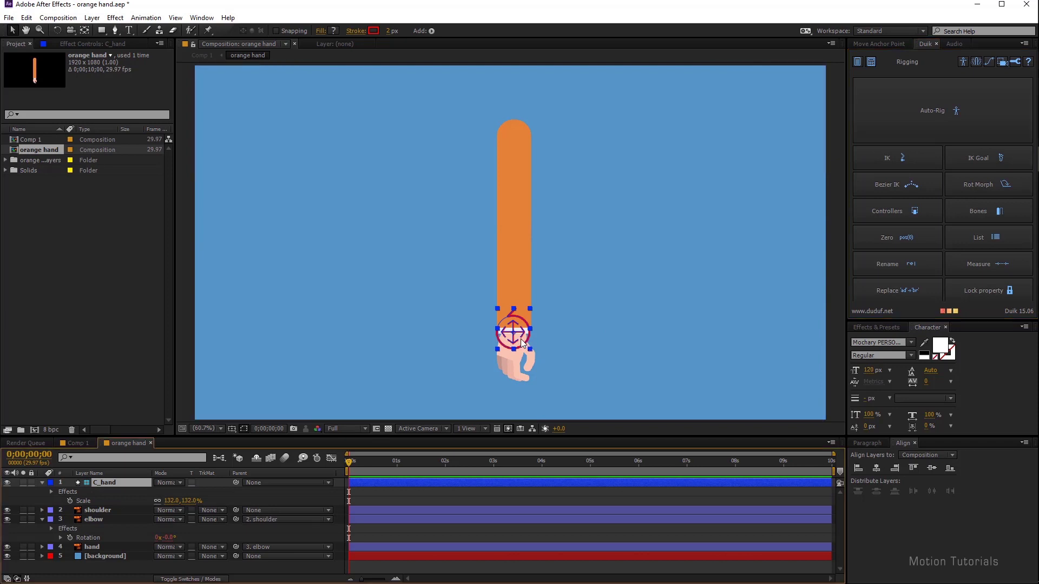
Test the IK by dragging C_hand, then uncheck IK elbow's Clockwise option to reverse the bend
{"action": "mouse_move", "coordinate": [514, 333]}
{"action": "left_mouse_down"}
{"action": "mouse_move", "coordinate": [417, 293]}
{"action": "mouse_move", "coordinate": [362, 231]}
{"action": "mouse_move", "coordinate": [375, 254]}
{"action": "left_mouse_up"}
{"action": "left_click", "coordinate": [103, 45]}
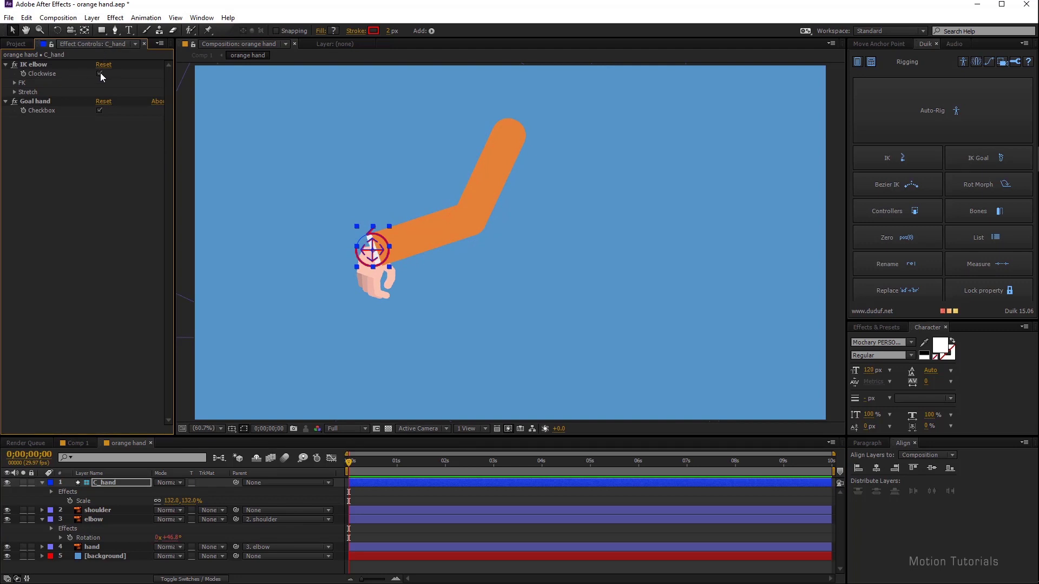
{"action": "left_click", "coordinate": [99, 73]}
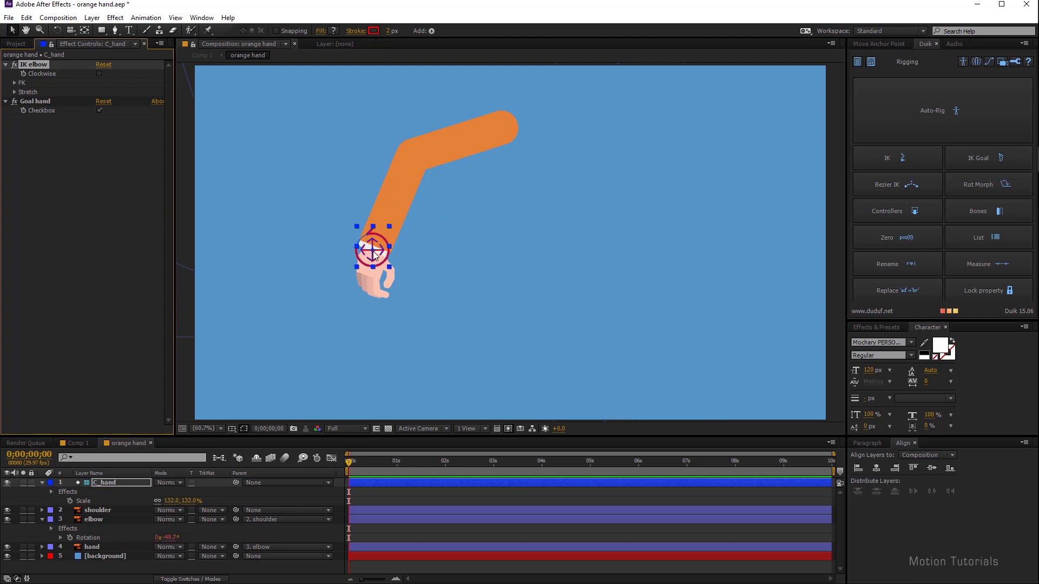
{"action": "mouse_move", "coordinate": [372, 250]}
{"action": "left_mouse_down"}
{"action": "mouse_move", "coordinate": [520, 301]}
{"action": "mouse_move", "coordinate": [575, 274]}
{"action": "mouse_move", "coordinate": [645, 204]}
{"action": "mouse_move", "coordinate": [672, 205]}
{"action": "mouse_move", "coordinate": [679, 166]}
{"action": "mouse_move", "coordinate": [601, 295]}
{"action": "mouse_move", "coordinate": [493, 326]}
{"action": "mouse_move", "coordinate": [649, 267]}
{"action": "mouse_move", "coordinate": [640, 277]}
{"action": "left_mouse_up"}
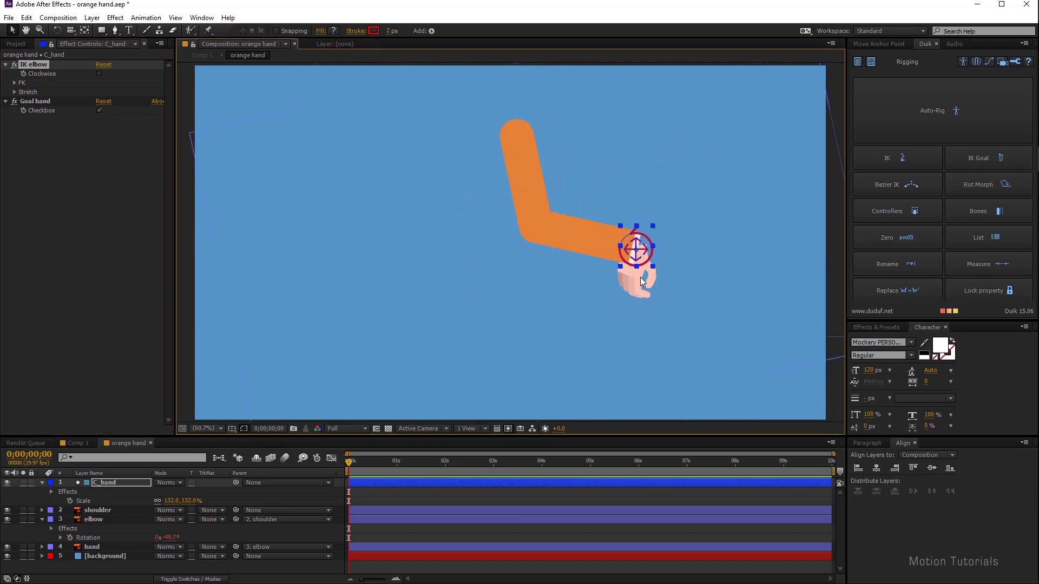
Scrub the hand layer's Rotation so the hand points right along the forearm
{"action": "left_click", "coordinate": [93, 548]}
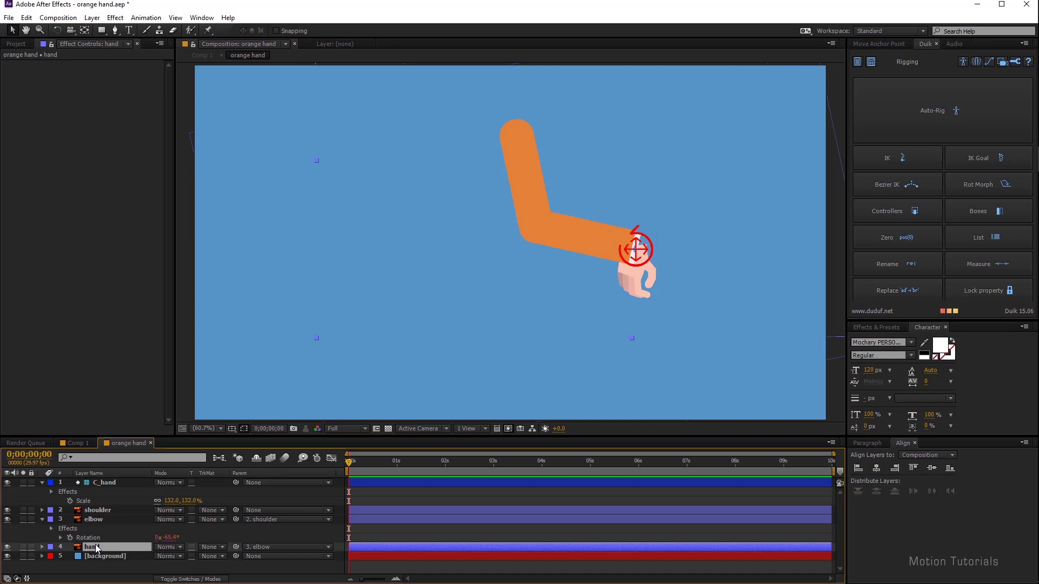
{"action": "key", "text": "r"}
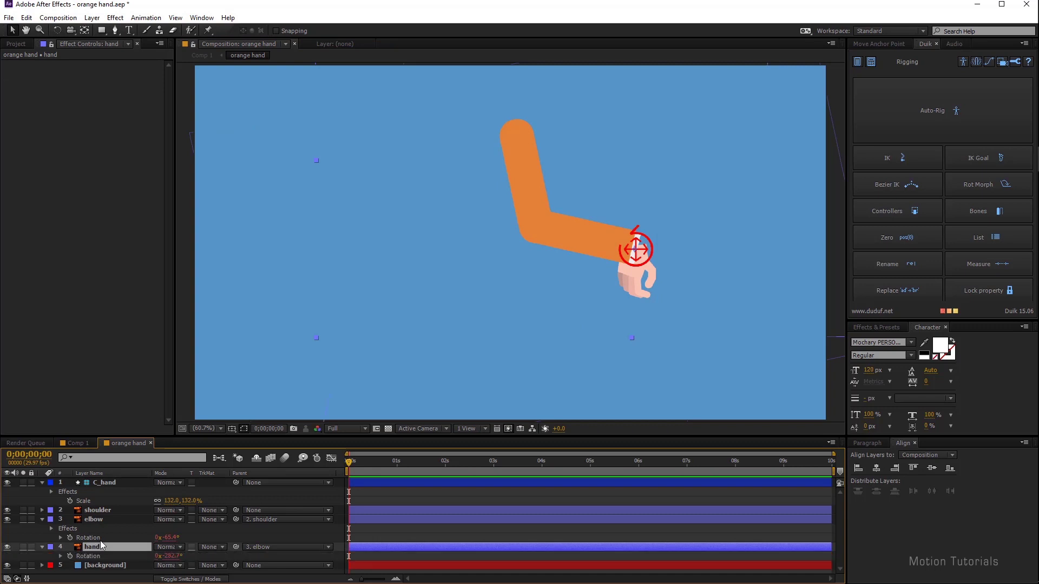
{"action": "left_click_drag", "start_coordinate": [171, 559], "coordinate": [130, 559]}
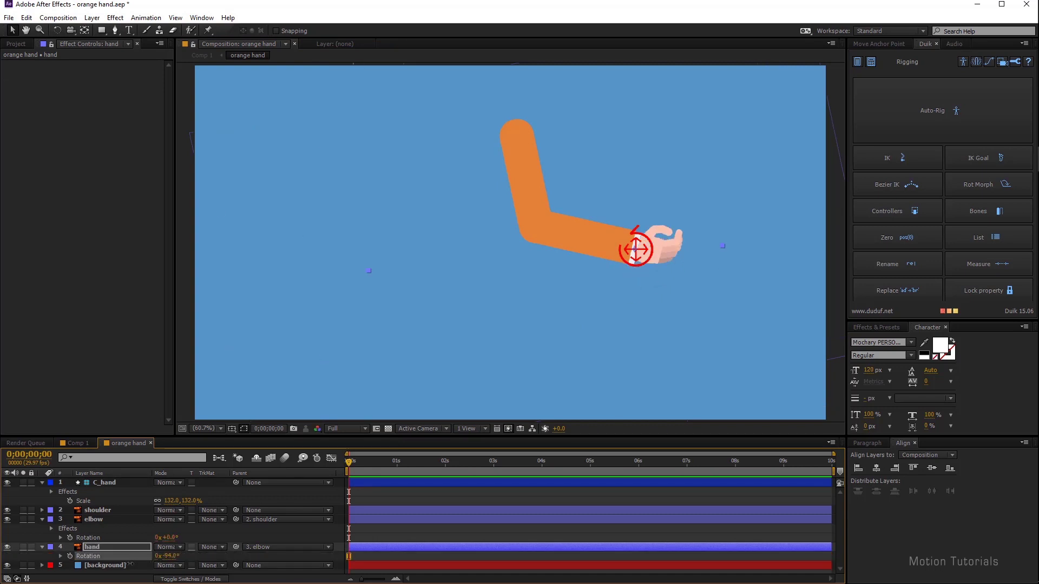